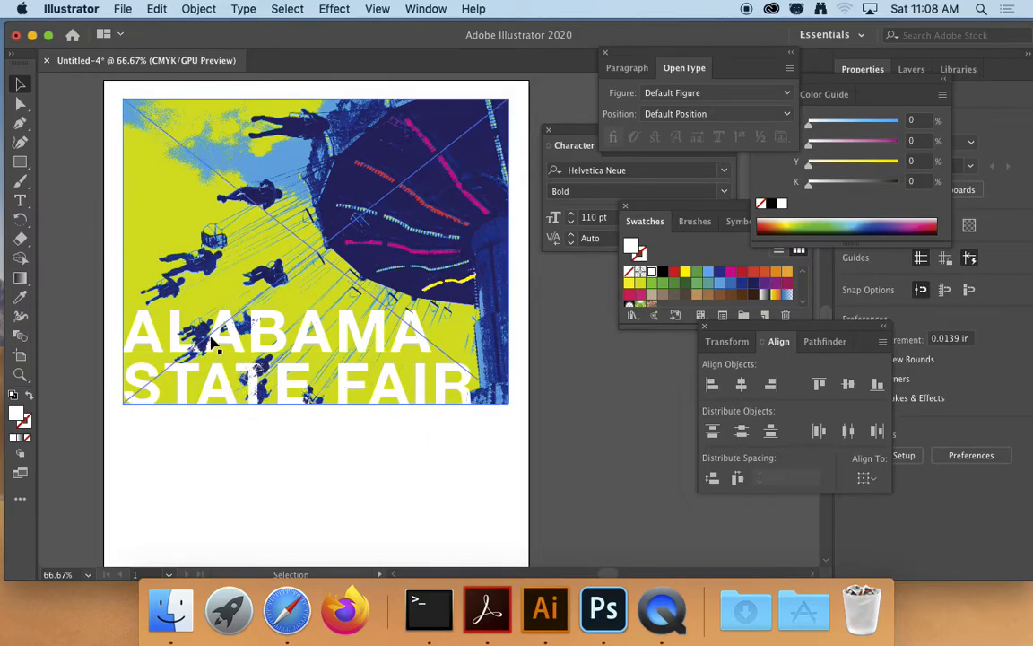
Add the point text "DURAN DURAN" in the blank area just below the poster image
{"action": "left_click", "coordinate": [466, 442]}
{"action": "key", "text": "space"}
{"action": "left_click_drag", "start_coordinate": [396, 457], "coordinate": [399, 243]}
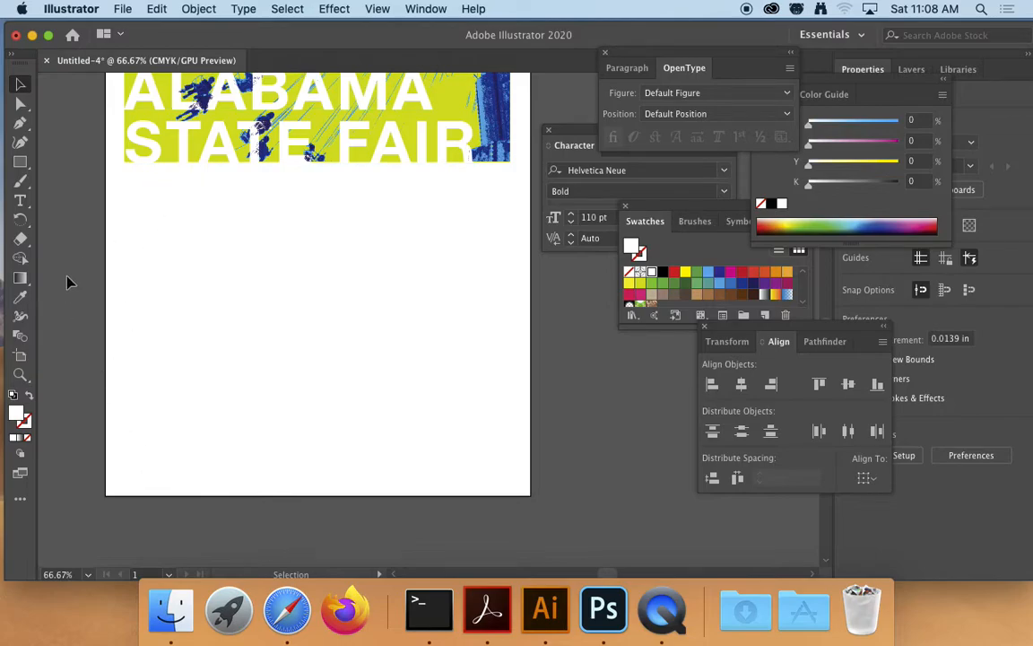
{"action": "left_click", "coordinate": [19, 200]}
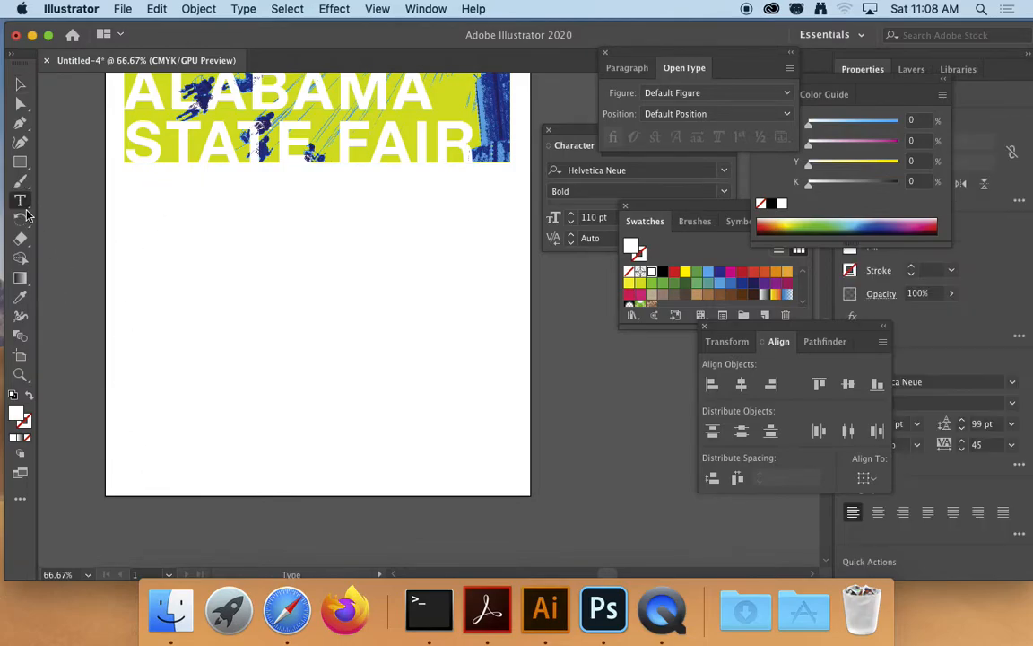
{"action": "left_click", "coordinate": [139, 218]}
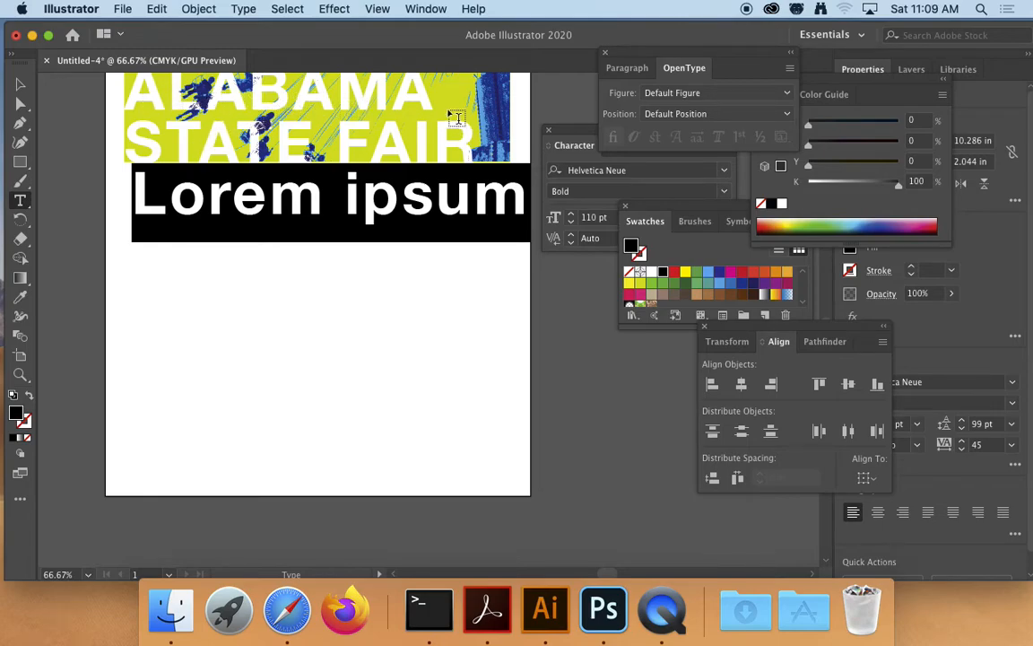
{"action": "type", "text": "DURAN "}
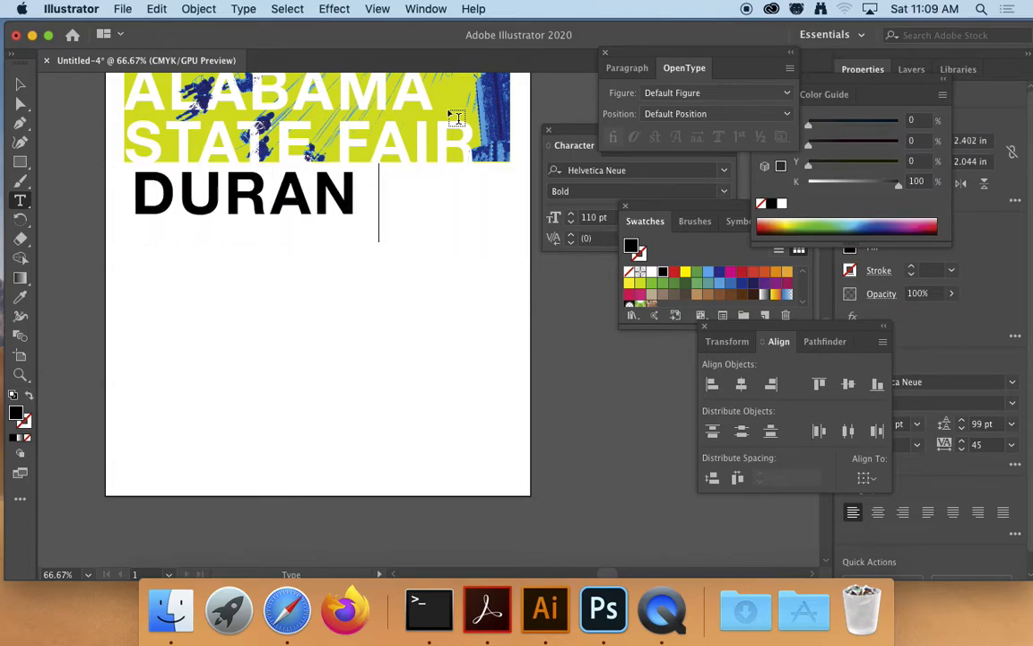
{"action": "type", "text": "DURA"}
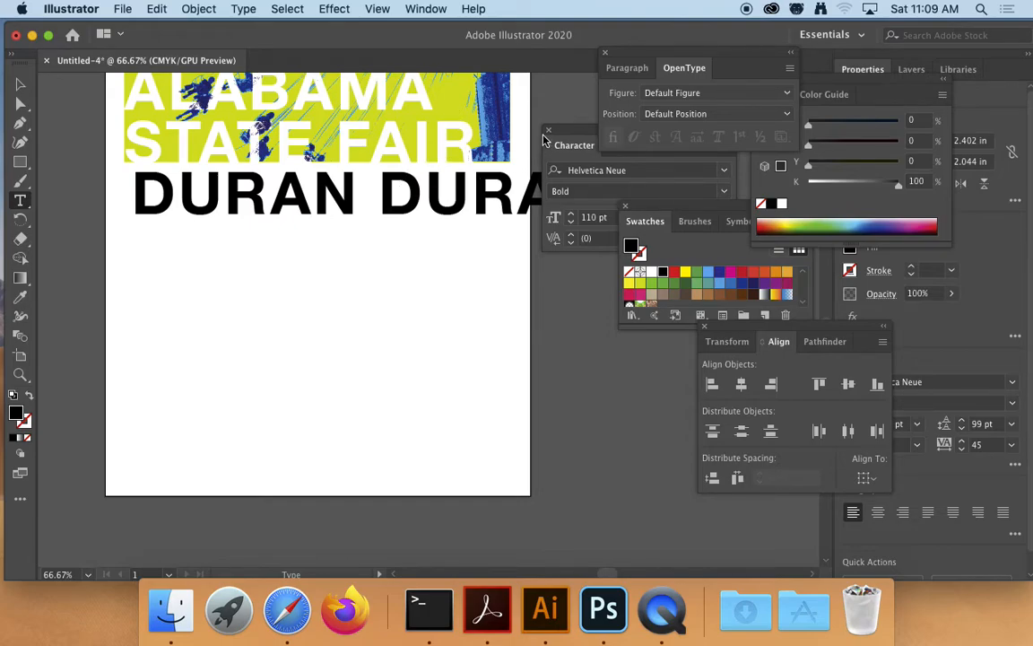
Change the font style of the whole "DURAN DURAN" text to Helvetica Neue Condensed Black
{"action": "left_click_drag", "start_coordinate": [563, 135], "coordinate": [579, 285]}
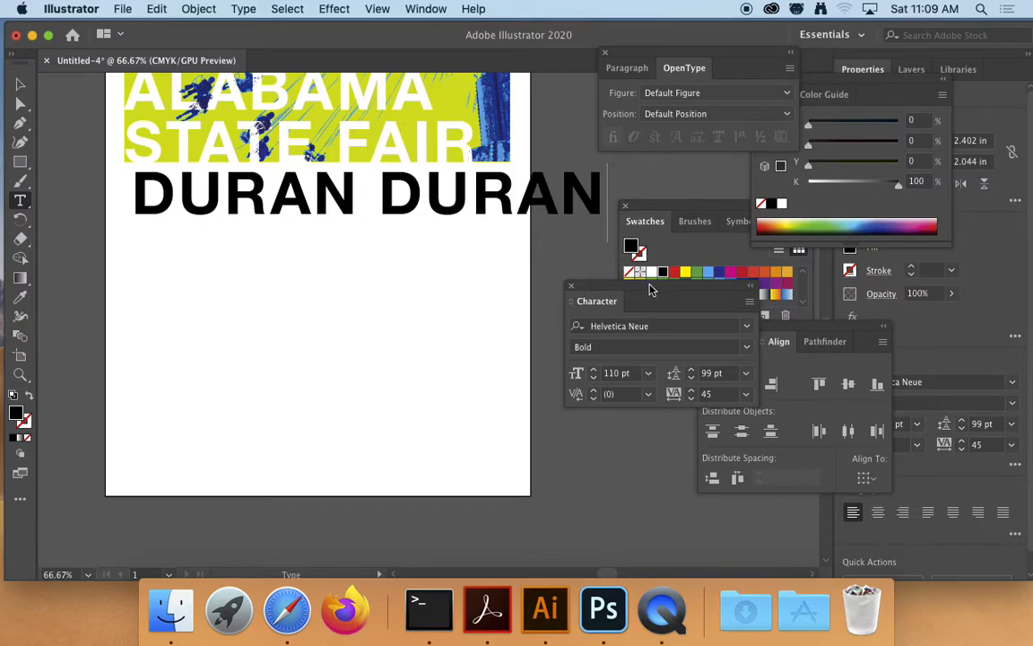
{"action": "left_click_drag", "start_coordinate": [651, 287], "coordinate": [558, 259]}
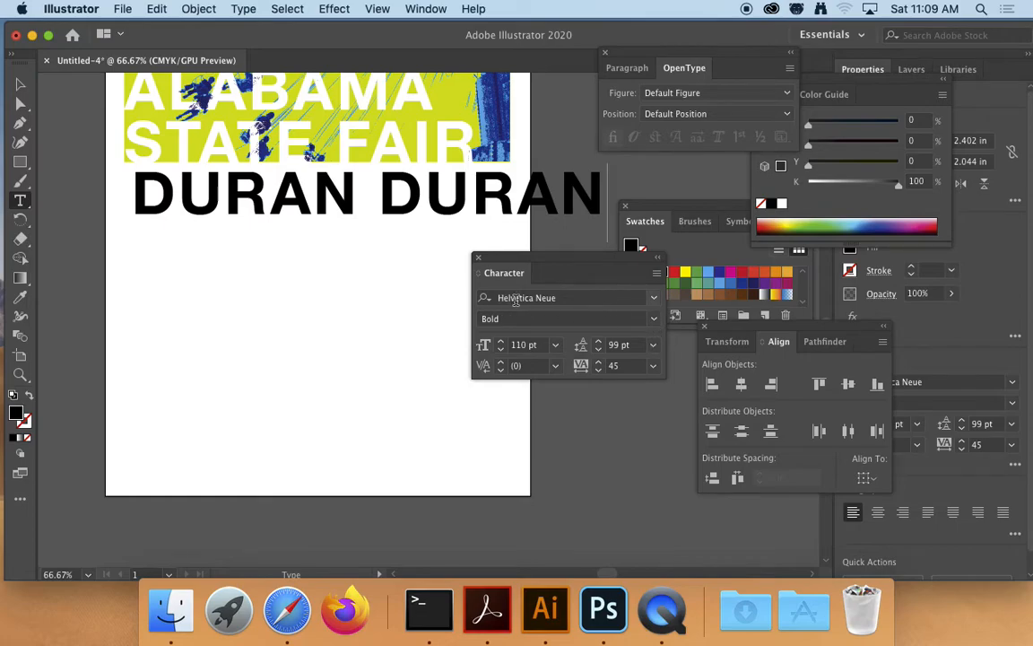
{"action": "left_click", "coordinate": [654, 319]}
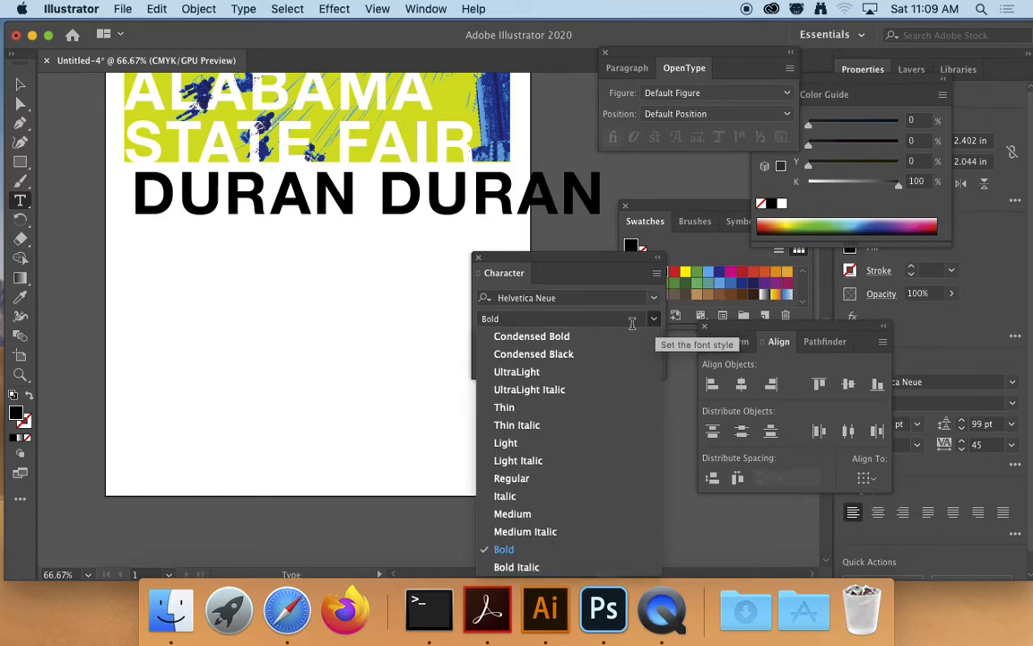
{"action": "left_click", "coordinate": [536, 355]}
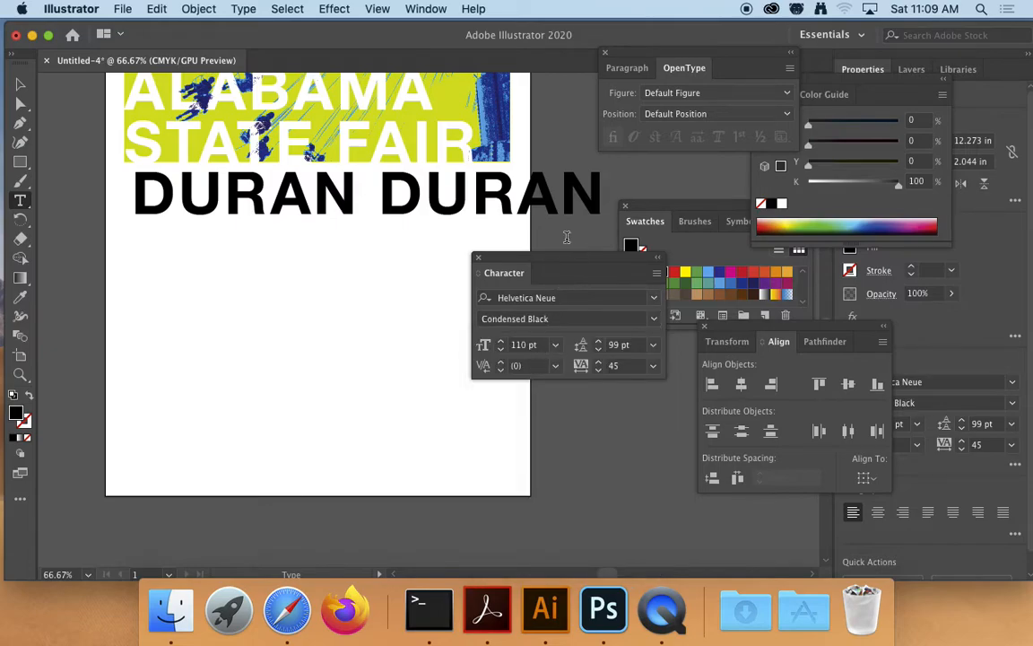
{"action": "triple_click", "coordinate": [581, 197]}
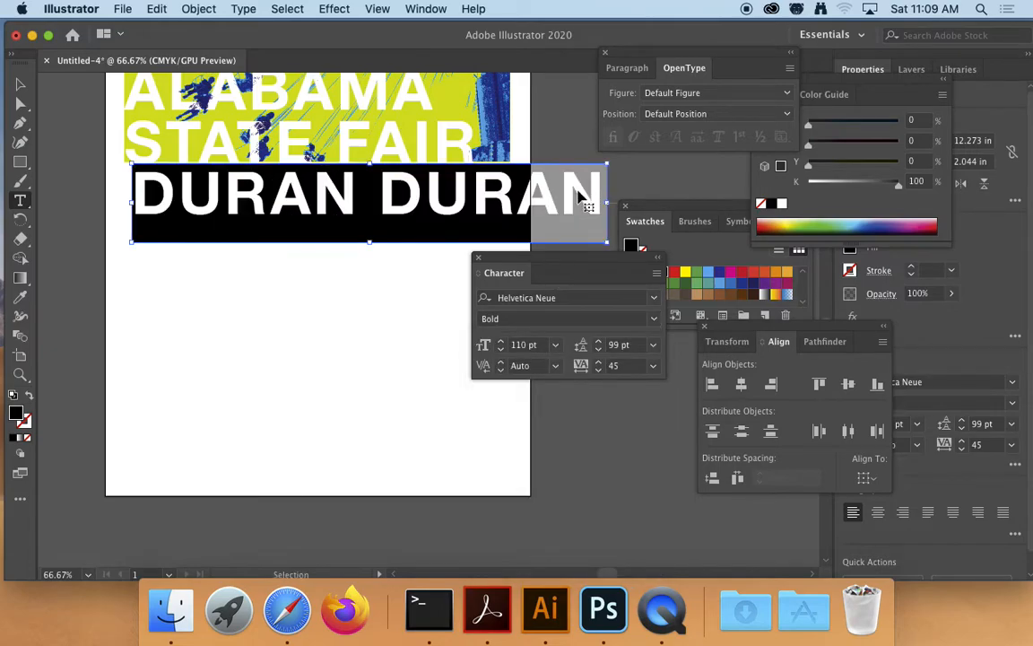
{"action": "left_click", "coordinate": [656, 323]}
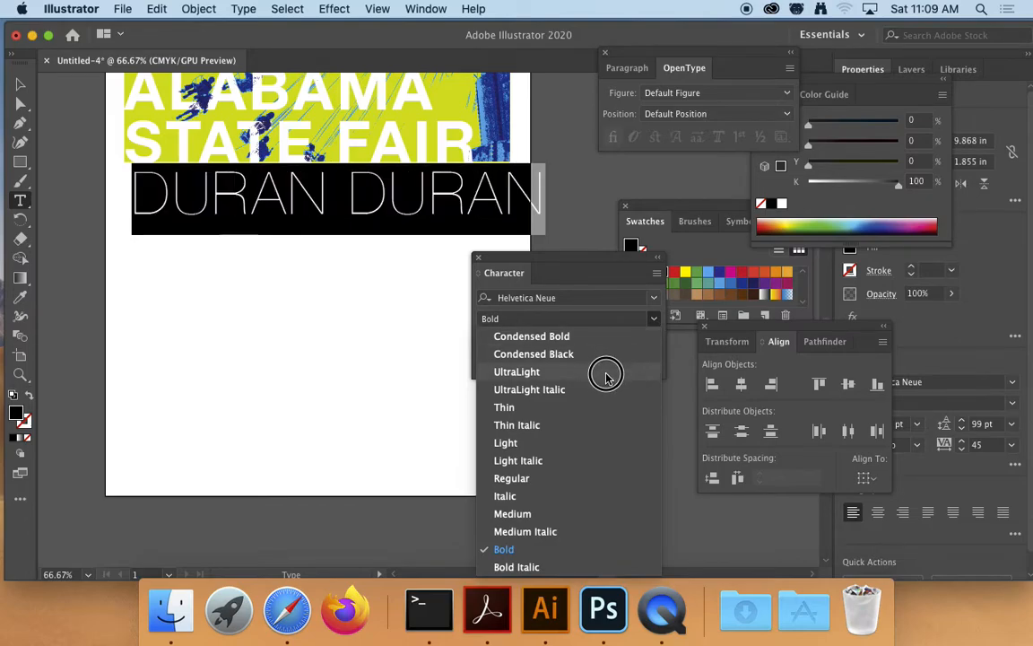
{"action": "left_click", "coordinate": [528, 355]}
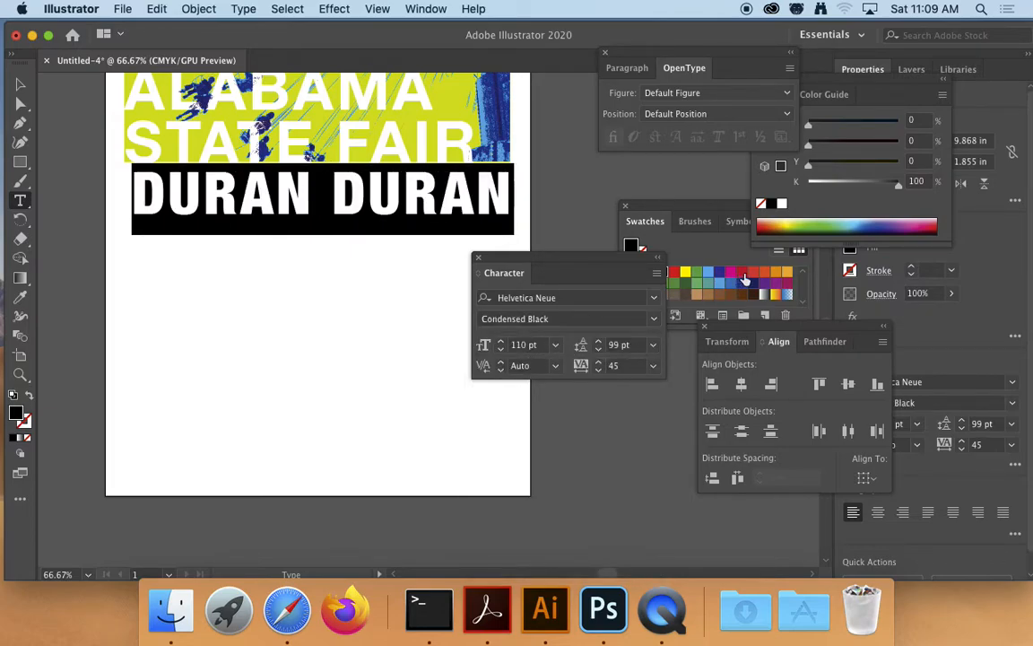
Fill the "DURAN DURAN" text with the red swatch C=15 M=100 Y=90 K=10 and set its tracking to 65
{"action": "left_click", "coordinate": [744, 273]}
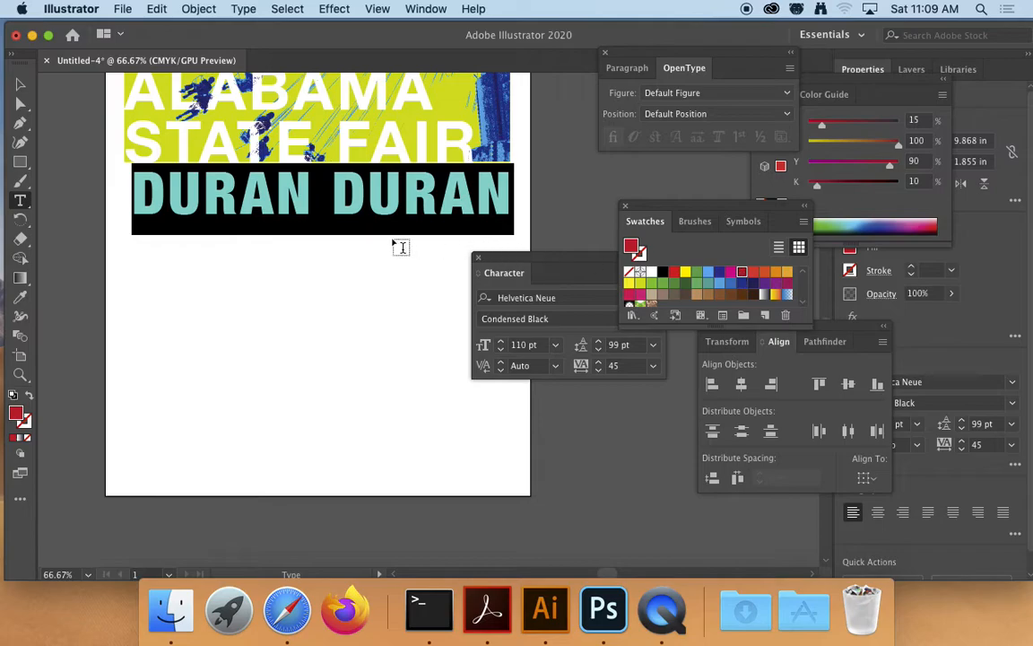
{"action": "left_click", "coordinate": [610, 366]}
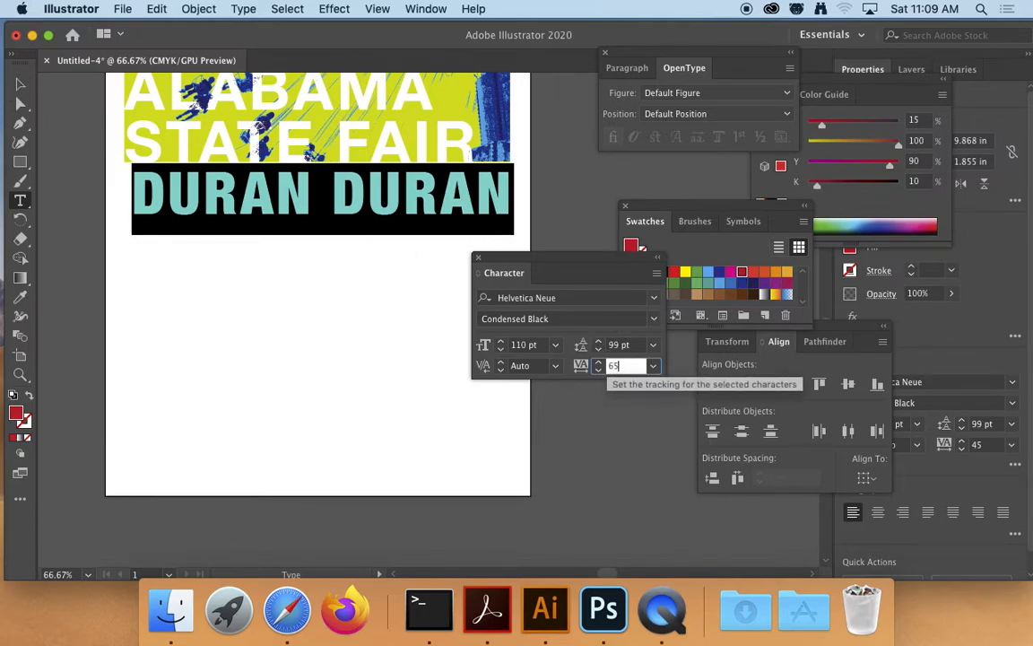
{"action": "type", "text": "65"}
{"action": "key", "text": "Return"}
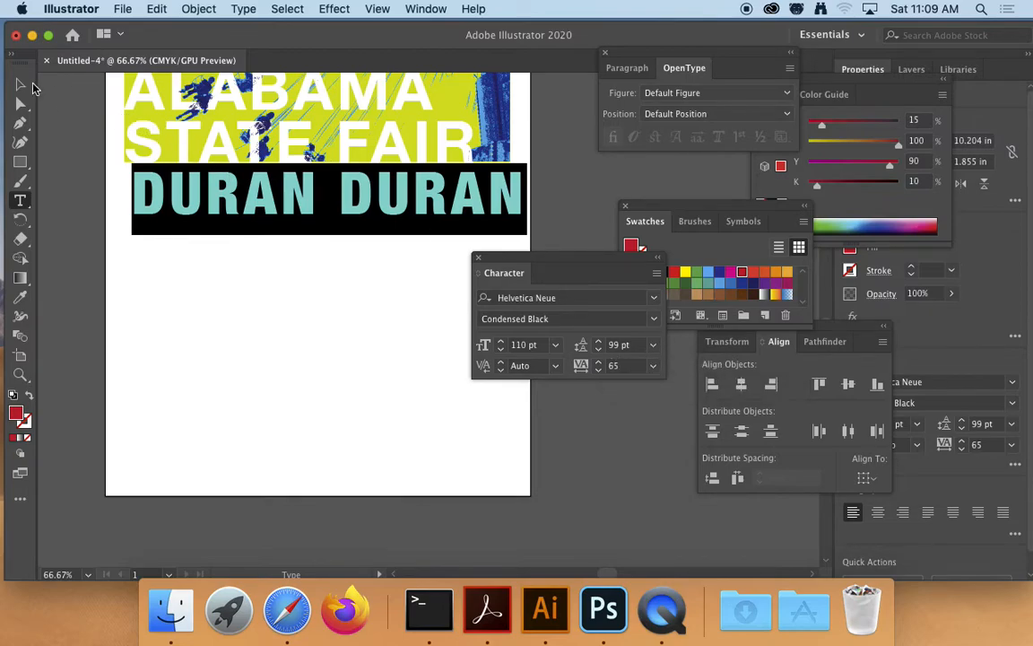
Move the "DURAN DURAN" text just beneath the image and align its left edge with the image's left edge
{"action": "left_click", "coordinate": [19, 83]}
{"action": "left_click_drag", "start_coordinate": [399, 214], "coordinate": [392, 221]}
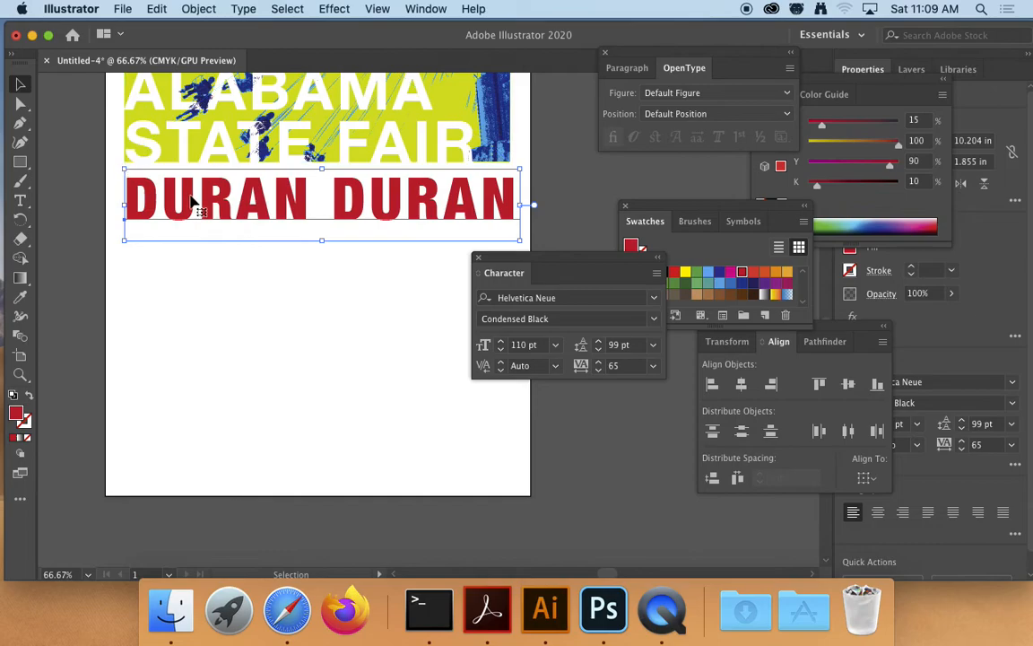
{"action": "key", "text": "Left"}
{"action": "key", "text": "Left"}
{"action": "key", "text": "Left"}
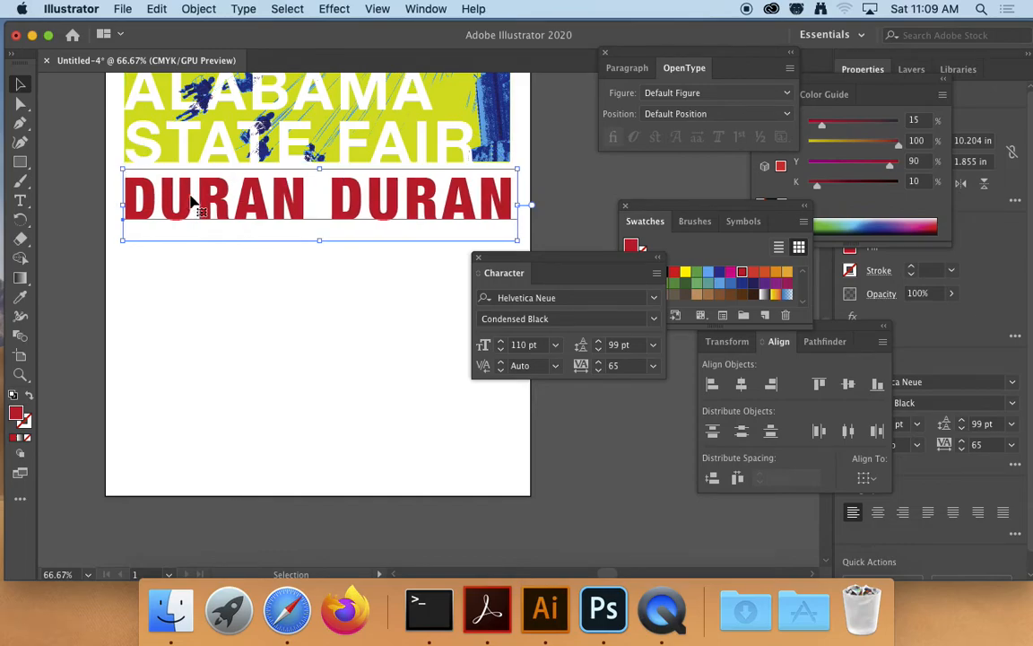
{"action": "left_click", "coordinate": [89, 170]}
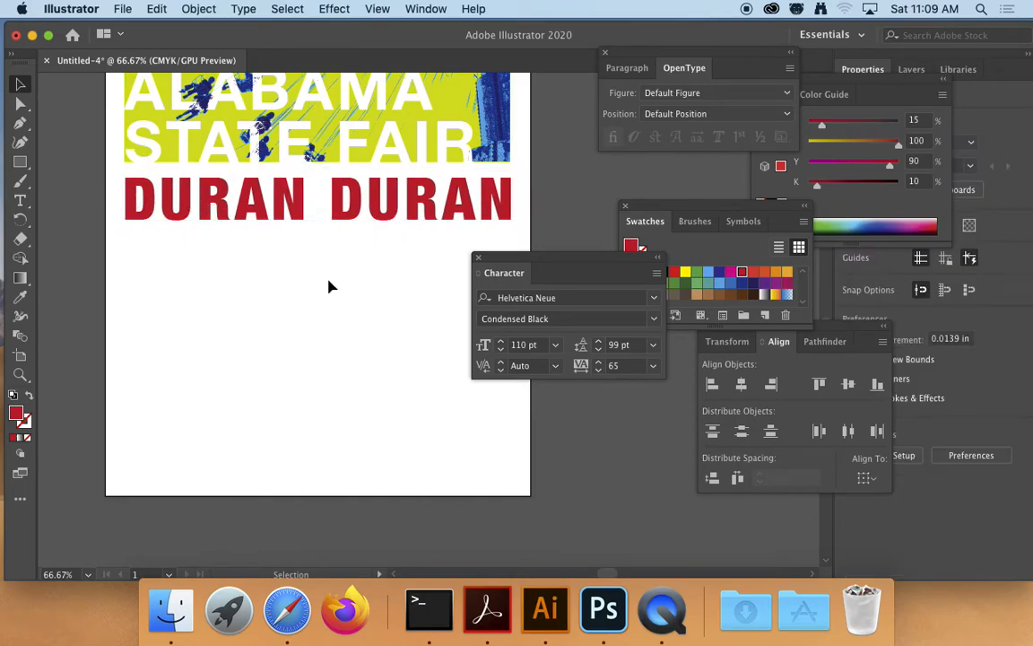
Add a separate text "A BAND" in the white space below "DURAN DURAN"
{"action": "key", "text": "super+minus"}
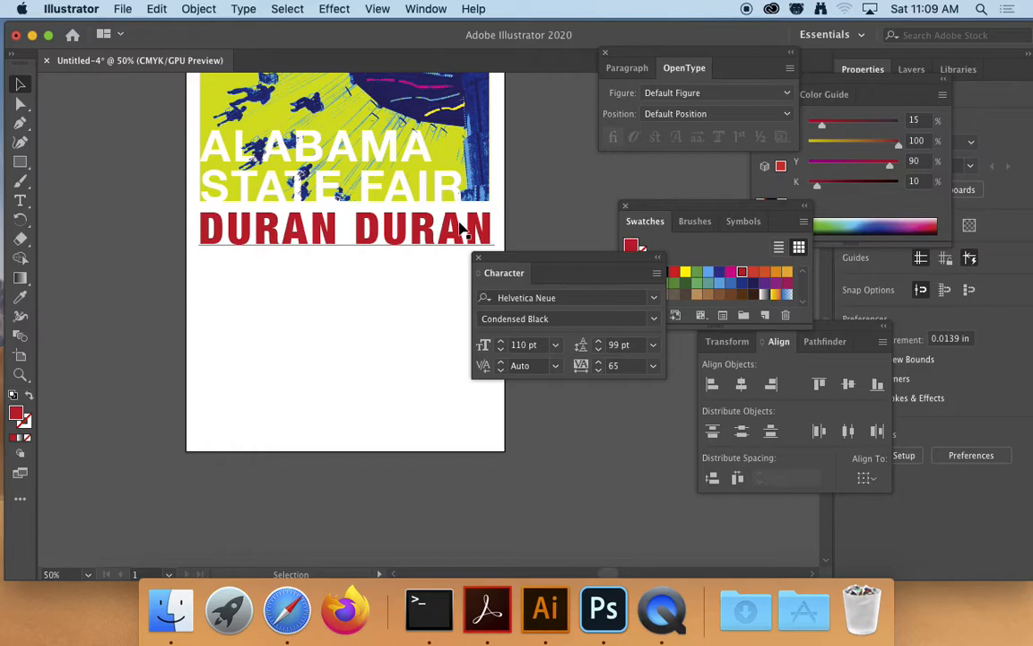
{"action": "left_click", "coordinate": [22, 202]}
{"action": "left_click", "coordinate": [201, 314]}
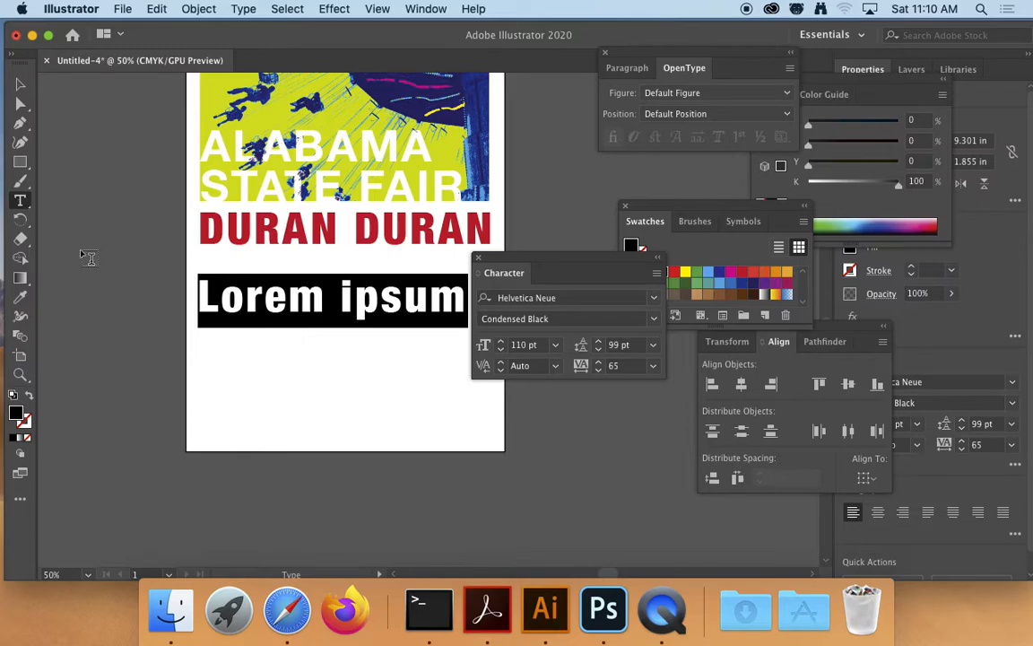
{"action": "type", "text": "A"}
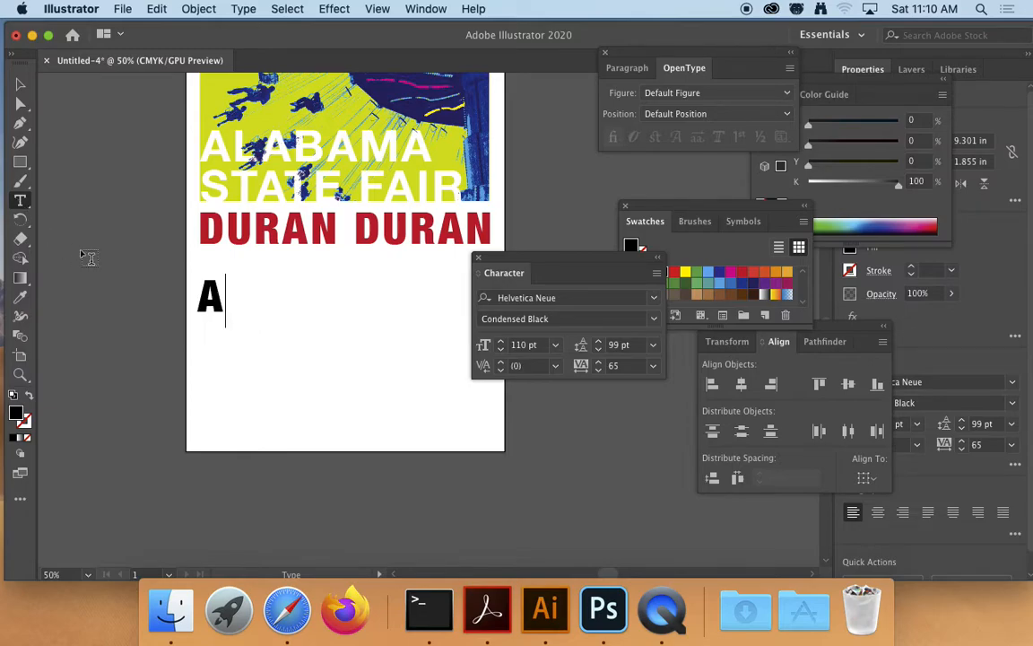
{"action": "type", "text": " BAND"}
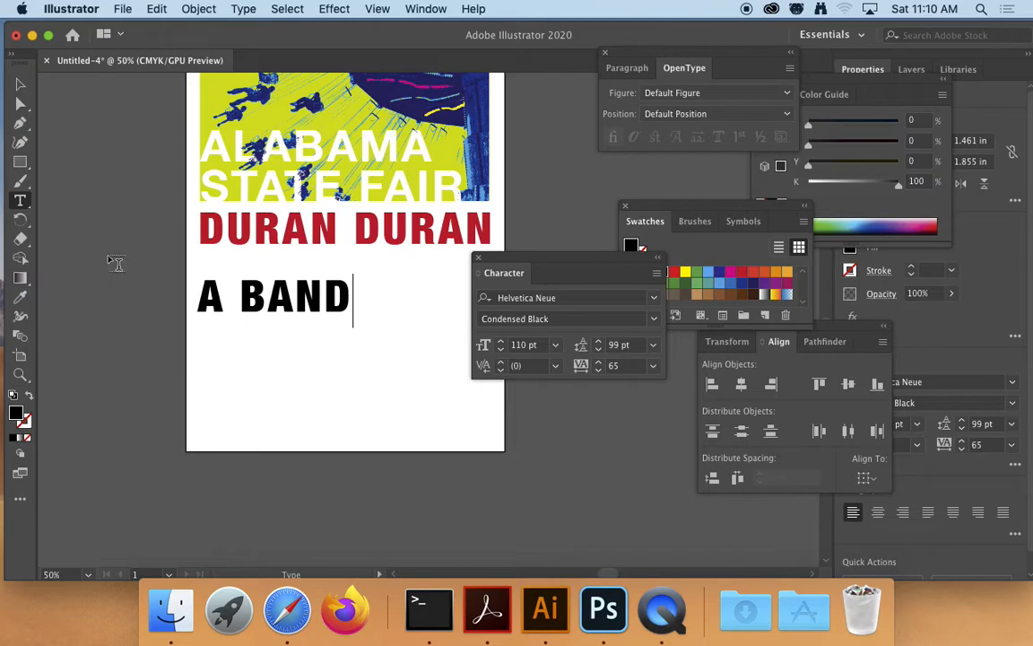
Set the font size of the "A BAND" text to 24 pt
{"action": "left_click_drag", "start_coordinate": [355, 296], "coordinate": [175, 295]}
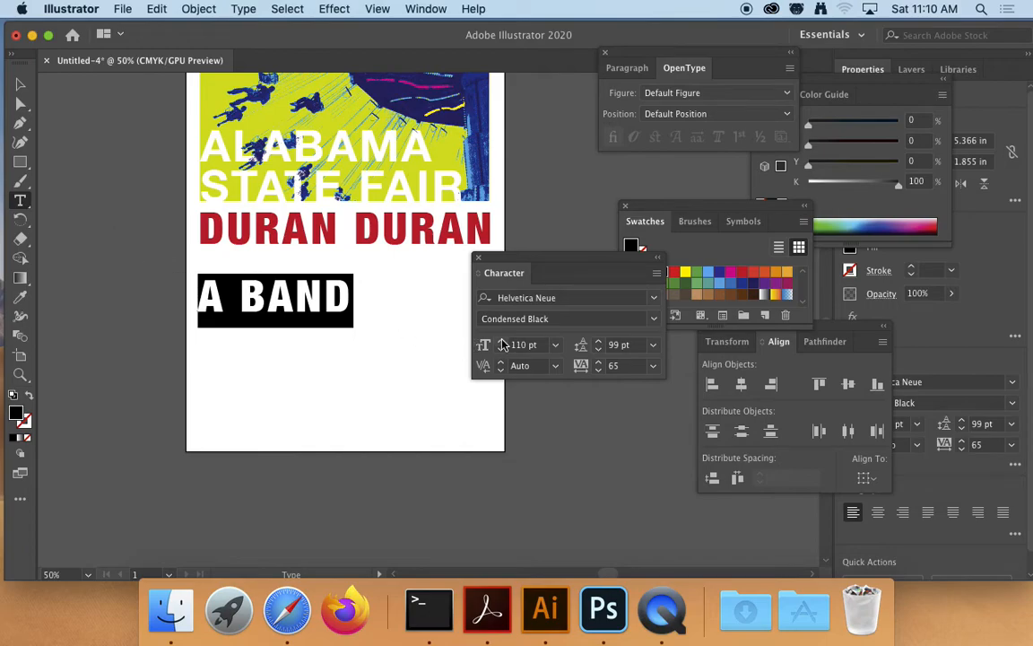
{"action": "left_click", "coordinate": [542, 346]}
{"action": "double_click", "coordinate": [532, 344]}
{"action": "type", "text": "2"}
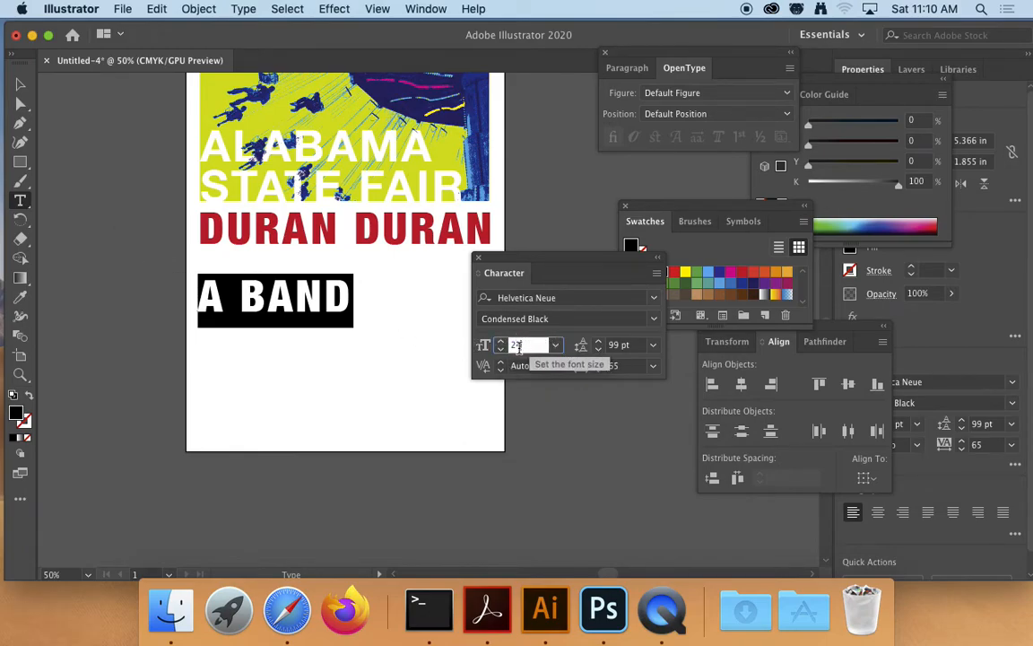
{"action": "key", "text": "Return"}
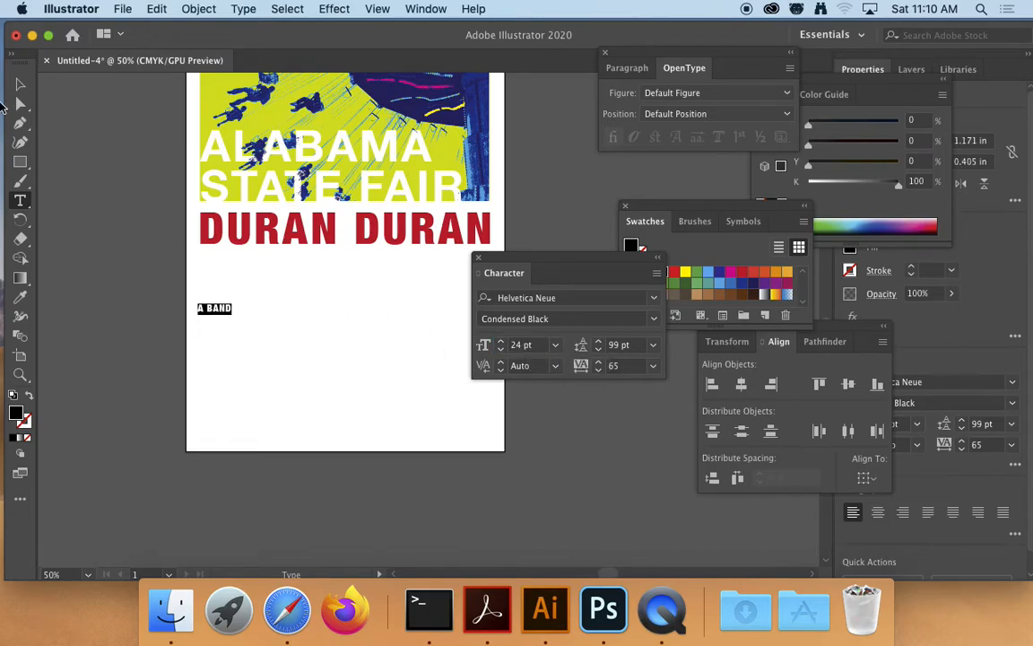
Center "A BAND" directly beneath "DURAN DURAN" and fill it with the red swatch C=15 M=100 Y=90 K=10
{"action": "left_click", "coordinate": [20, 86]}
{"action": "left_click_drag", "start_coordinate": [229, 314], "coordinate": [351, 258]}
{"action": "left_click", "coordinate": [367, 297]}
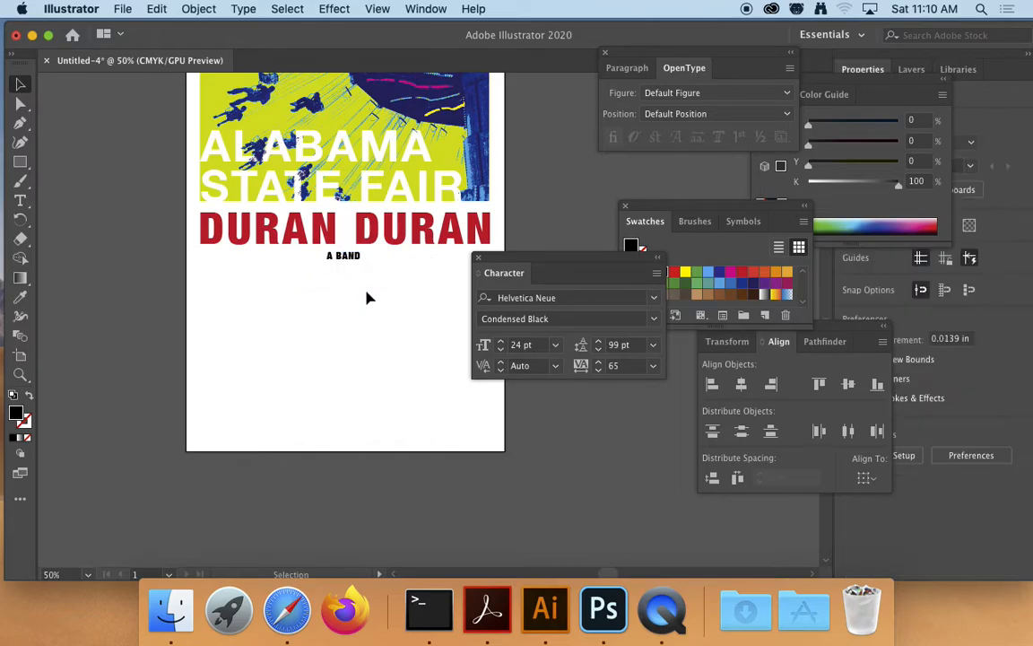
{"action": "left_click", "coordinate": [349, 256]}
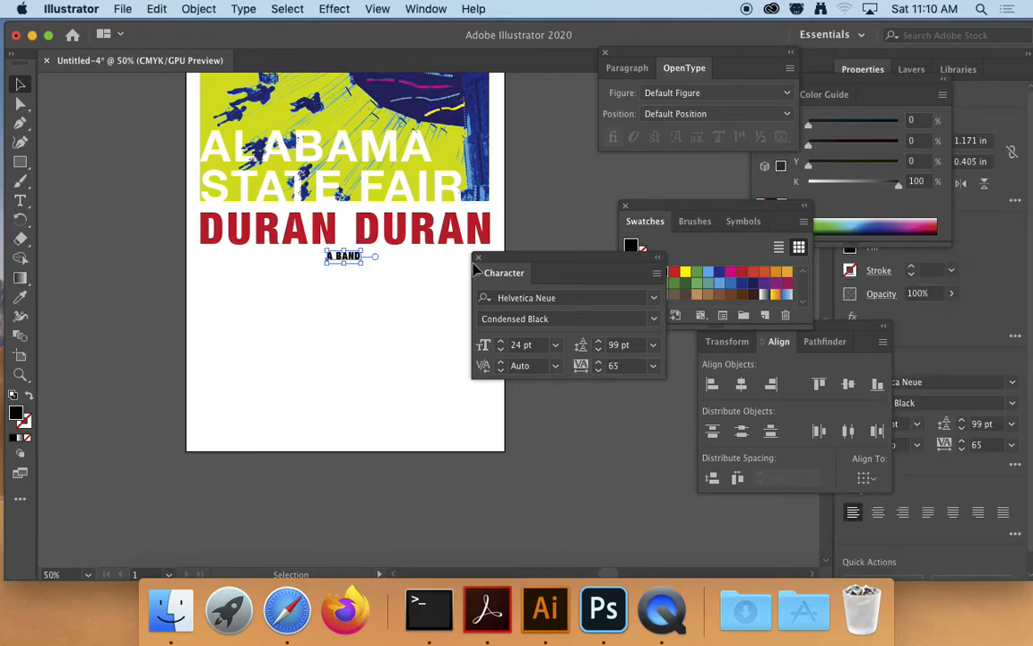
{"action": "left_click", "coordinate": [741, 274]}
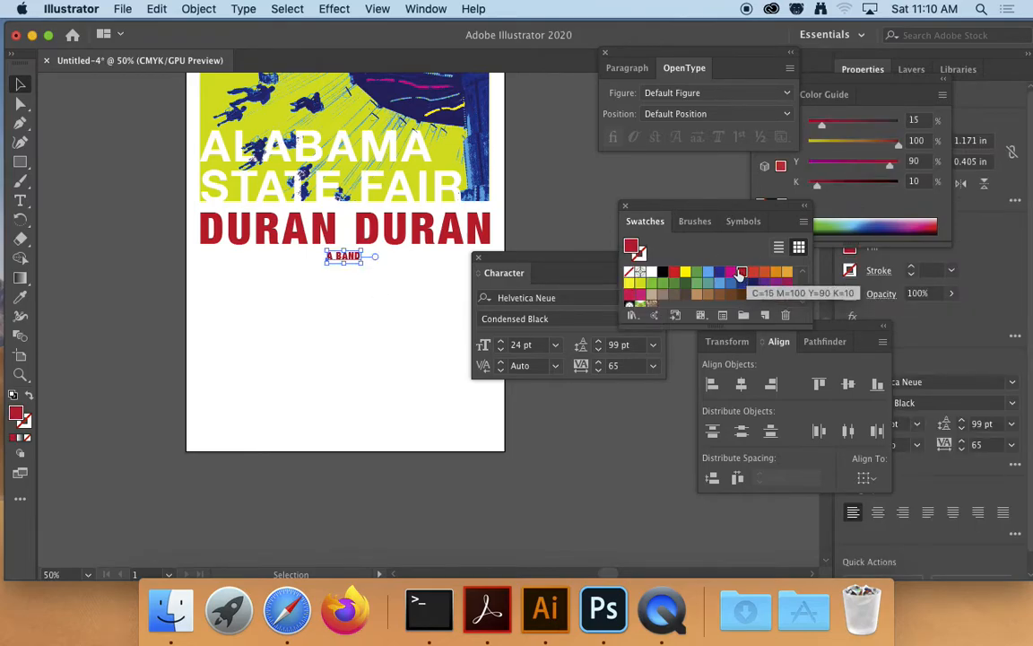
{"action": "left_click", "coordinate": [340, 327]}
Draw a horizontal line segment about 4.17 in long from just left of "A BAND" to the left edge of "DURAN DURAN"
{"action": "left_click_drag", "start_coordinate": [518, 270], "coordinate": [523, 295]}
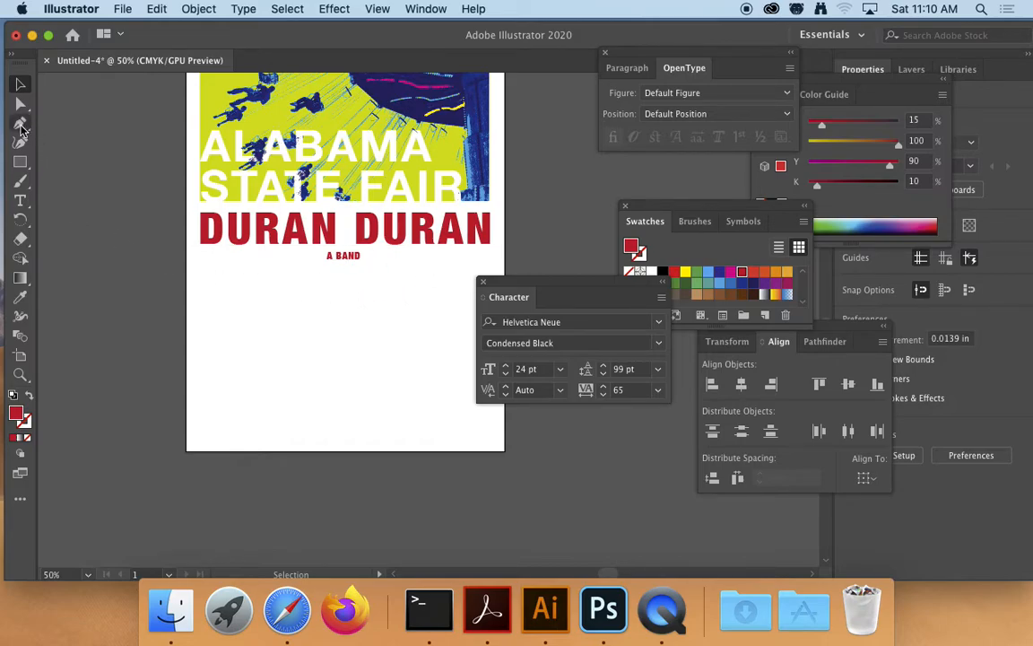
{"action": "left_click_drag", "start_coordinate": [20, 162], "coordinate": [101, 242]}
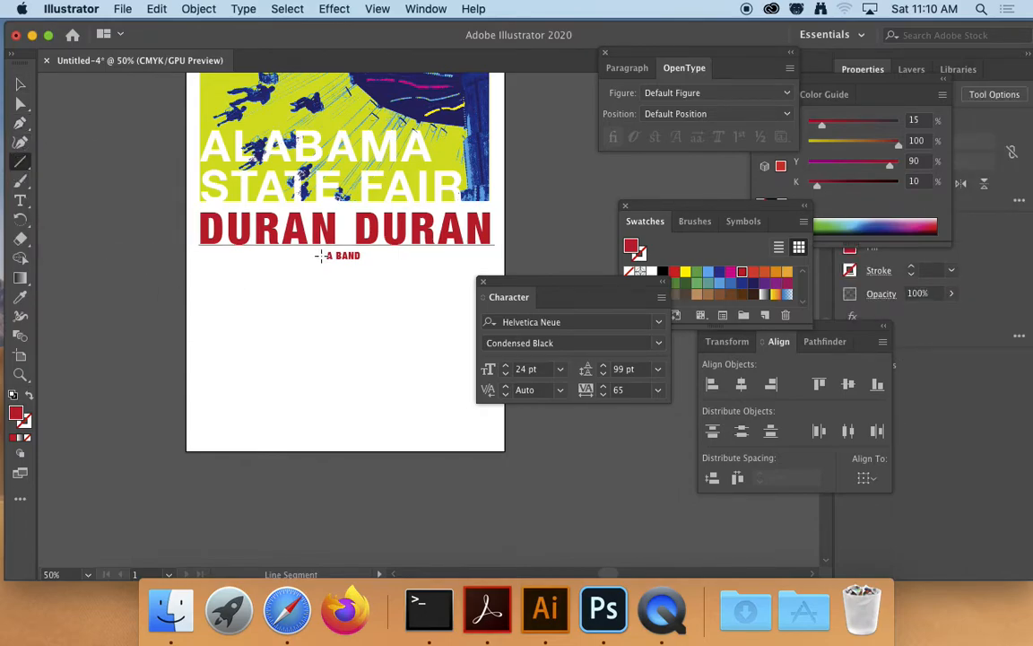
{"action": "left_click_drag", "start_coordinate": [320, 255], "coordinate": [202, 261]}
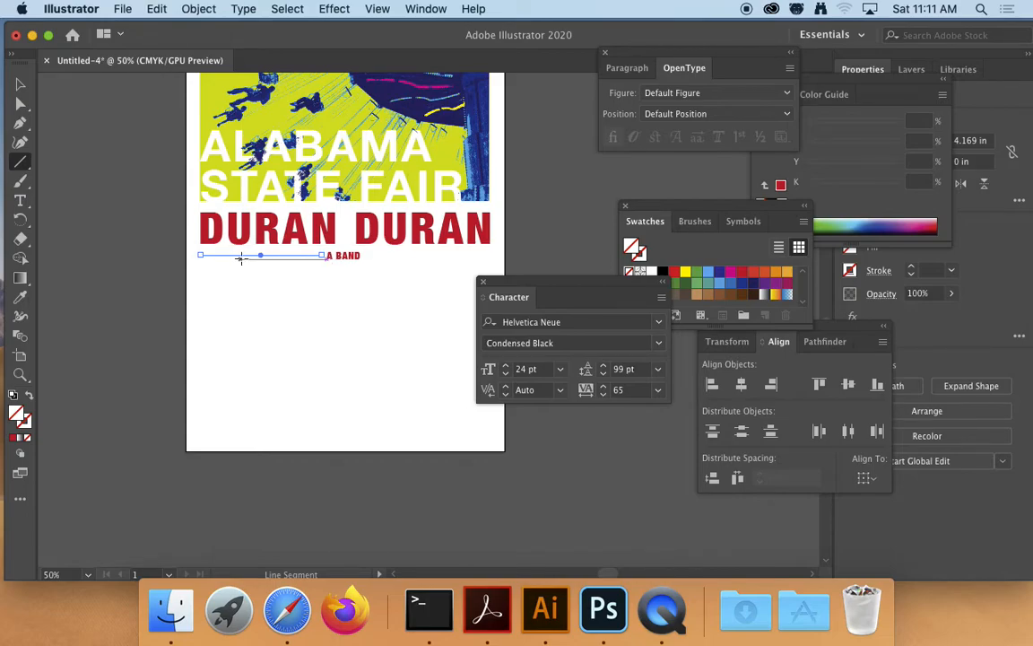
Show the Stroke settings, detach them from Transparency and place them below the Character settings, with the Color settings moved out of the way
{"action": "left_click", "coordinate": [427, 8]}
{"action": "mouse_move", "coordinate": [485, 565]}
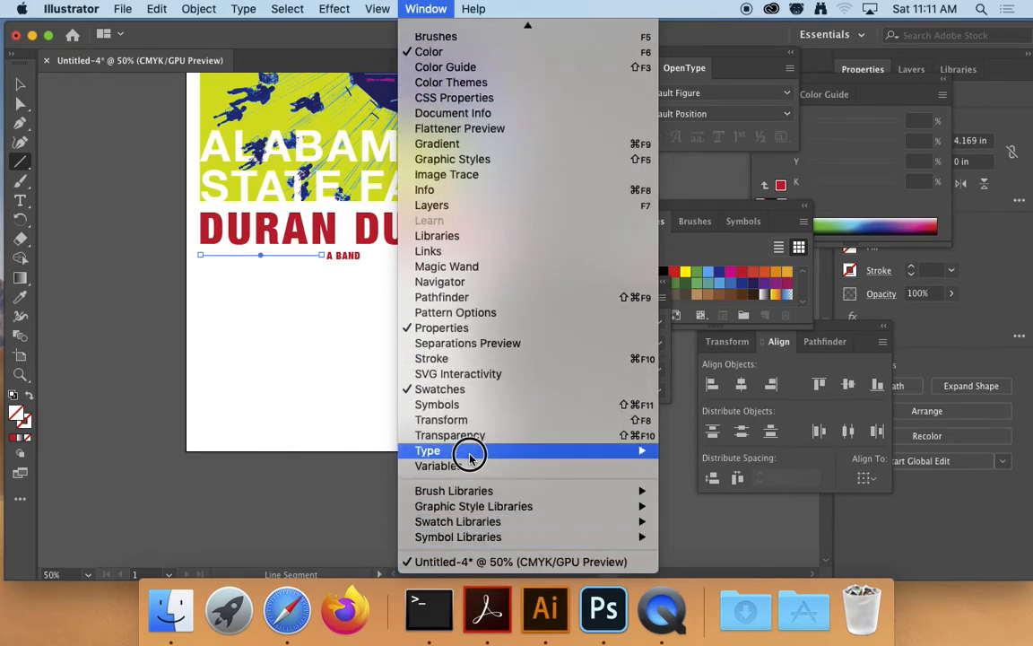
{"action": "left_click", "coordinate": [430, 360]}
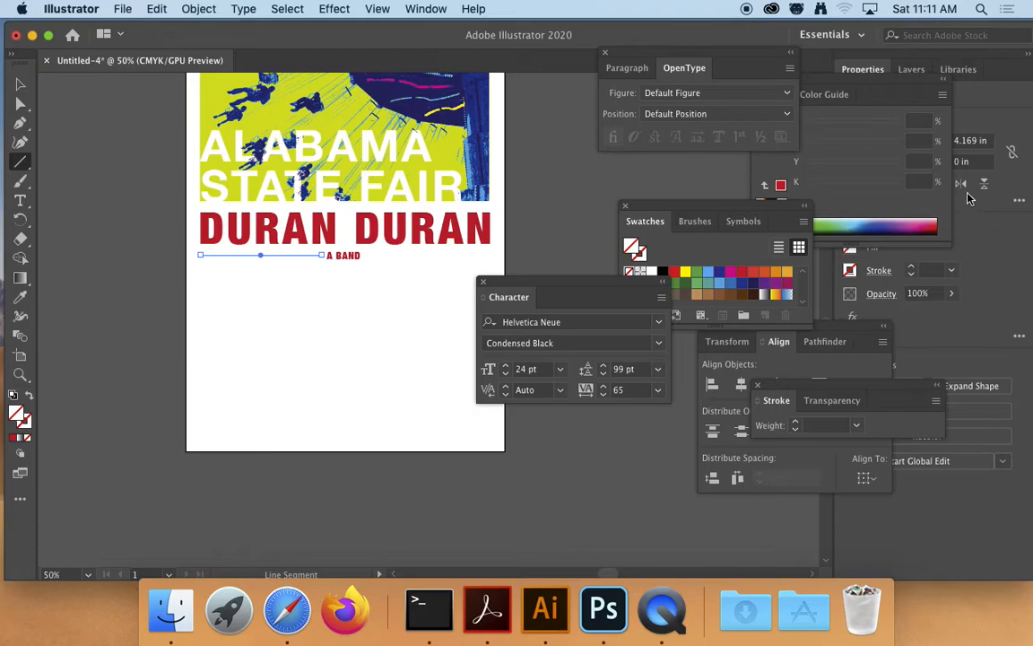
{"action": "left_click_drag", "start_coordinate": [883, 94], "coordinate": [951, 475]}
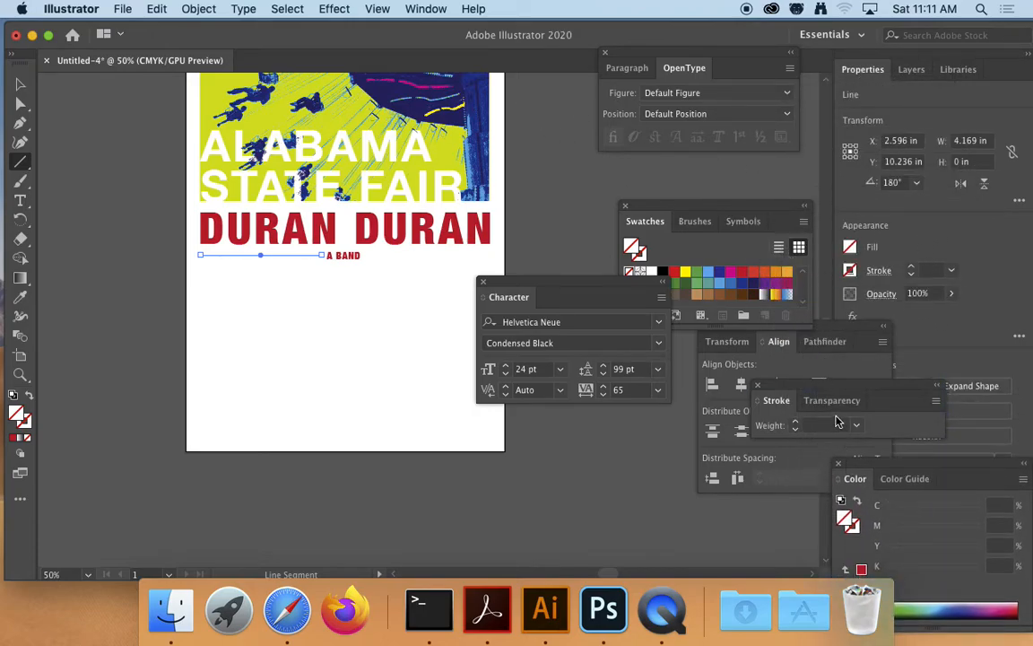
{"action": "mouse_move", "coordinate": [778, 402]}
{"action": "left_mouse_down"}
{"action": "mouse_move", "coordinate": [567, 431]}
{"action": "mouse_move", "coordinate": [537, 467]}
{"action": "left_mouse_up"}
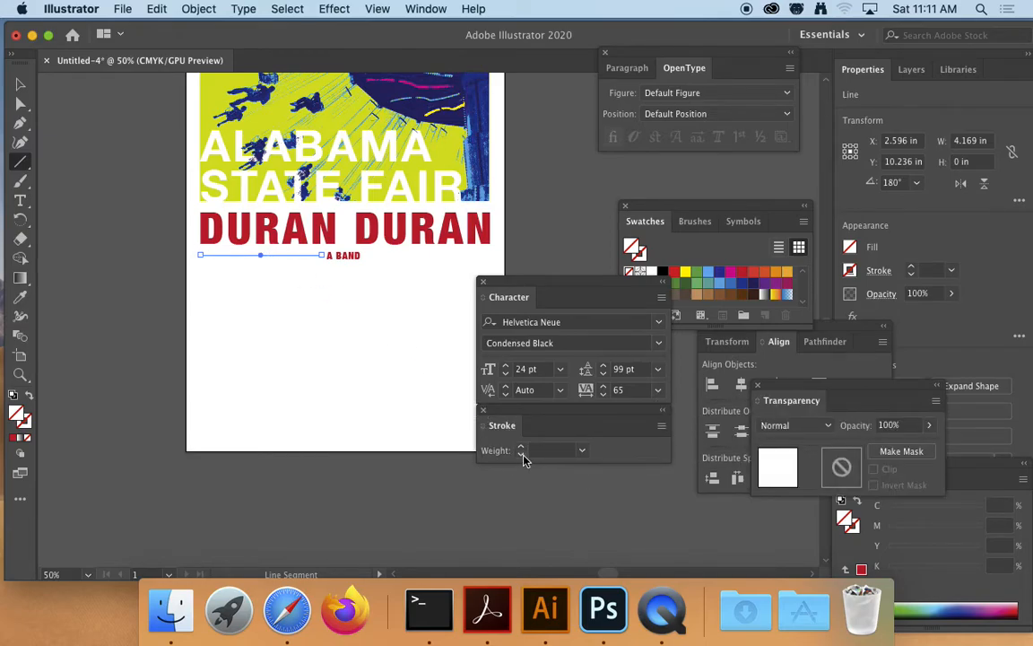
Set the stroke weight of the line beside "A BAND" to 10 pt
{"action": "left_click", "coordinate": [523, 450]}
{"action": "left_click", "coordinate": [523, 450]}
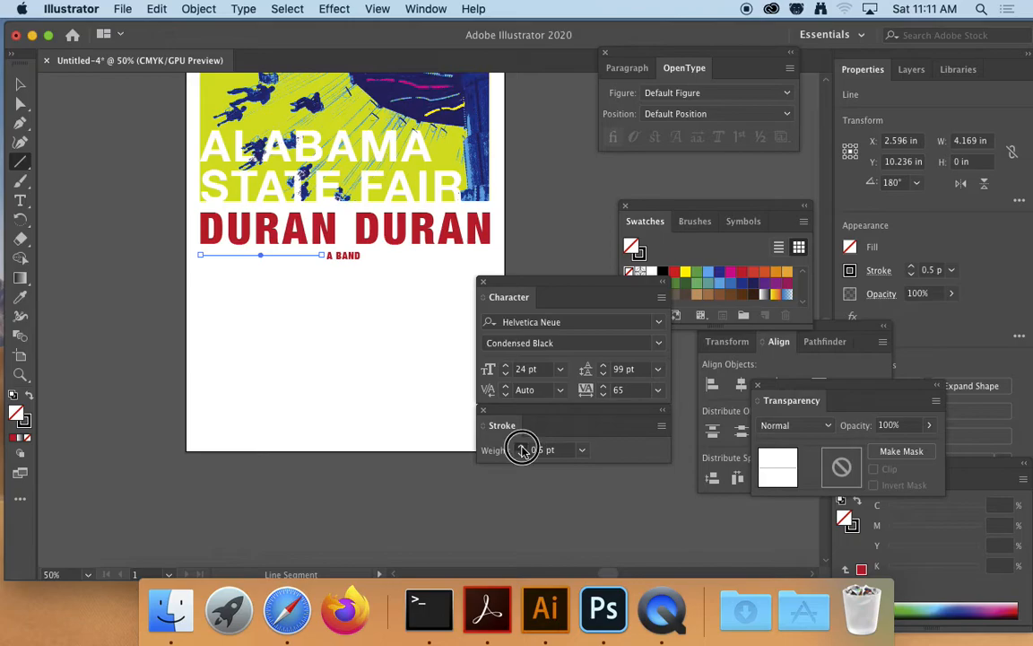
{"action": "left_click", "coordinate": [523, 450]}
{"action": "left_click", "coordinate": [523, 450]}
{"action": "left_click", "coordinate": [523, 450]}
{"action": "left_click", "coordinate": [523, 450]}
{"action": "left_click", "coordinate": [523, 450]}
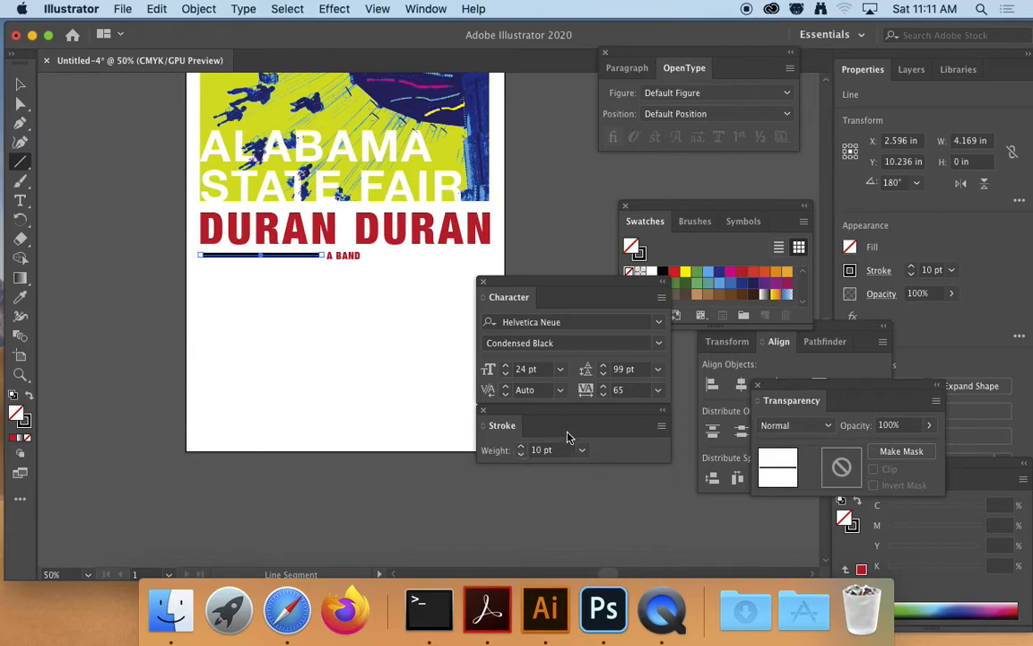
Move the Character settings clear of the artwork and color the line's stroke with the red swatch C=15 M=100 Y=90 K=10
{"action": "left_click_drag", "start_coordinate": [629, 287], "coordinate": [696, 506]}
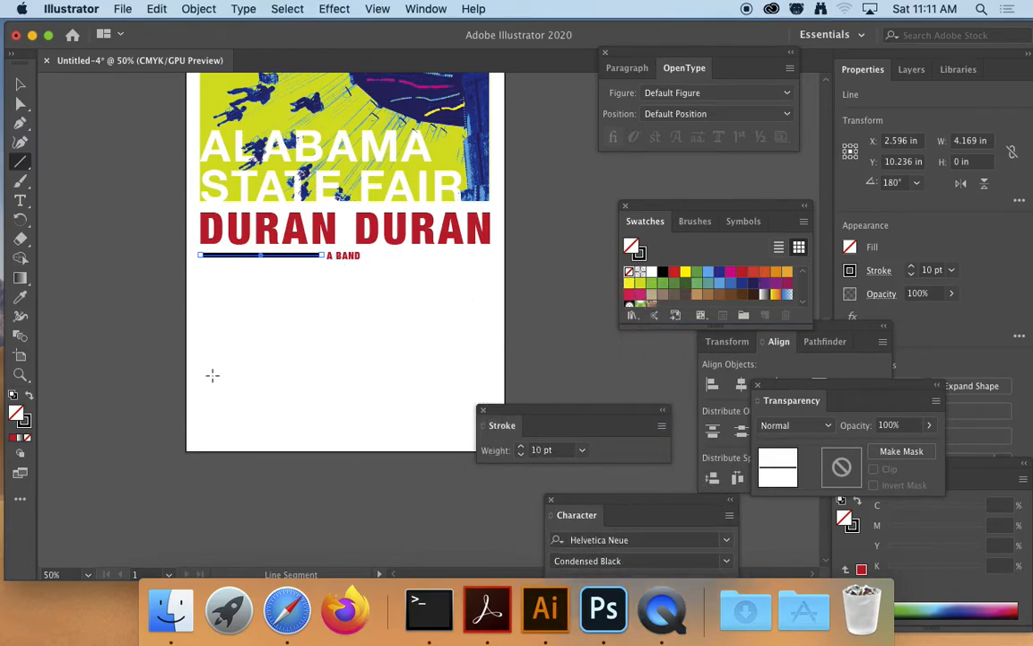
{"action": "left_click", "coordinate": [642, 255]}
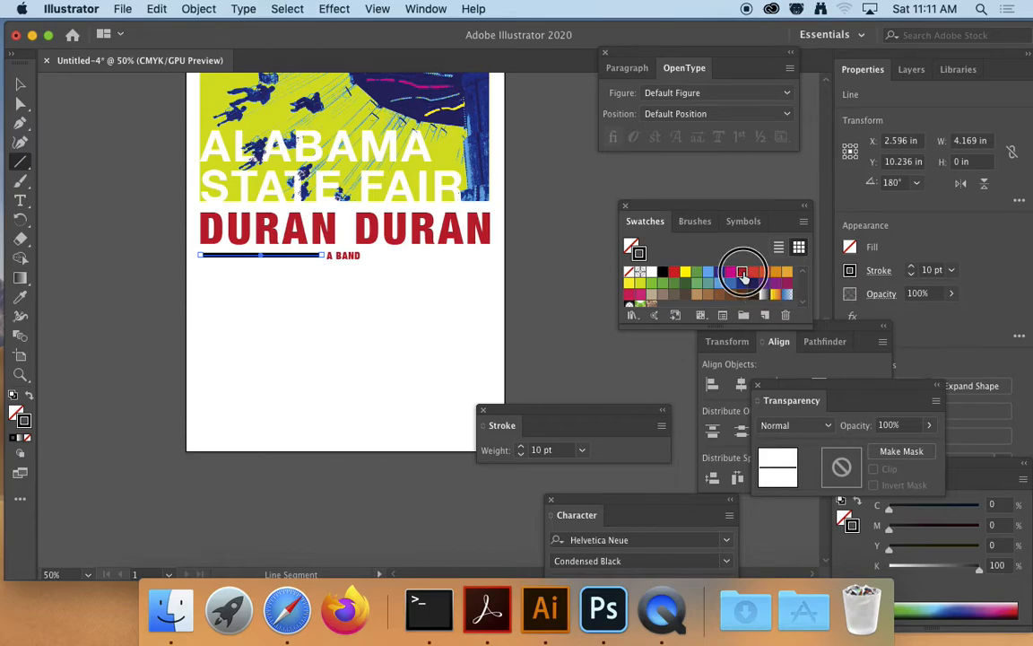
{"action": "left_click", "coordinate": [741, 272]}
{"action": "left_click", "coordinate": [22, 87]}
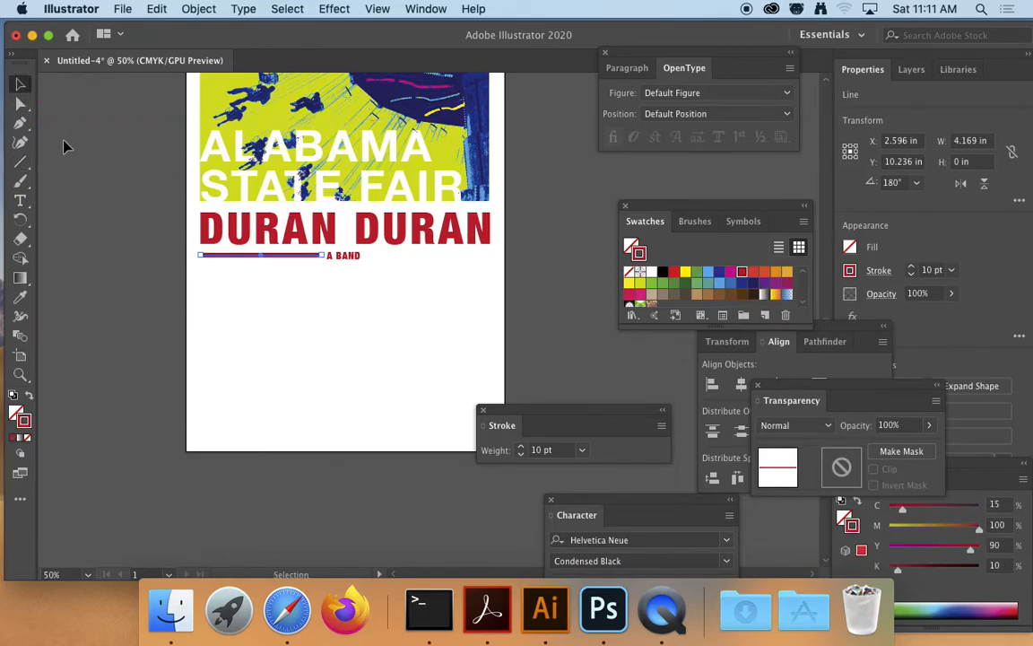
{"action": "left_click", "coordinate": [88, 175]}
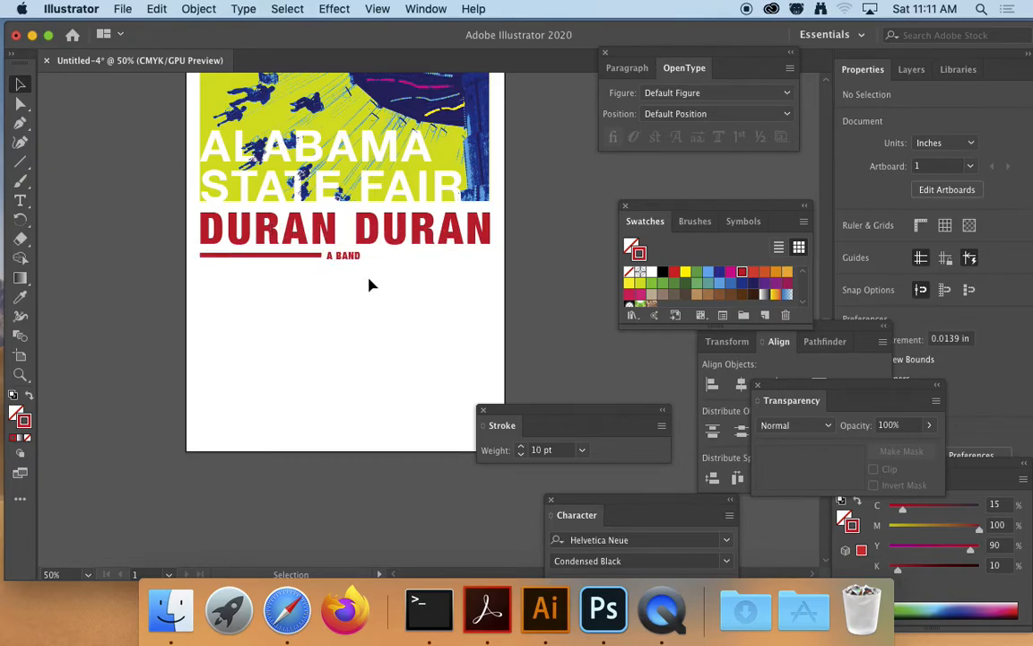
Duplicate the red line horizontally to the other side of "A BAND", about 5.78 in across, ending at the artwork's right edge
{"action": "left_click", "coordinate": [274, 256]}
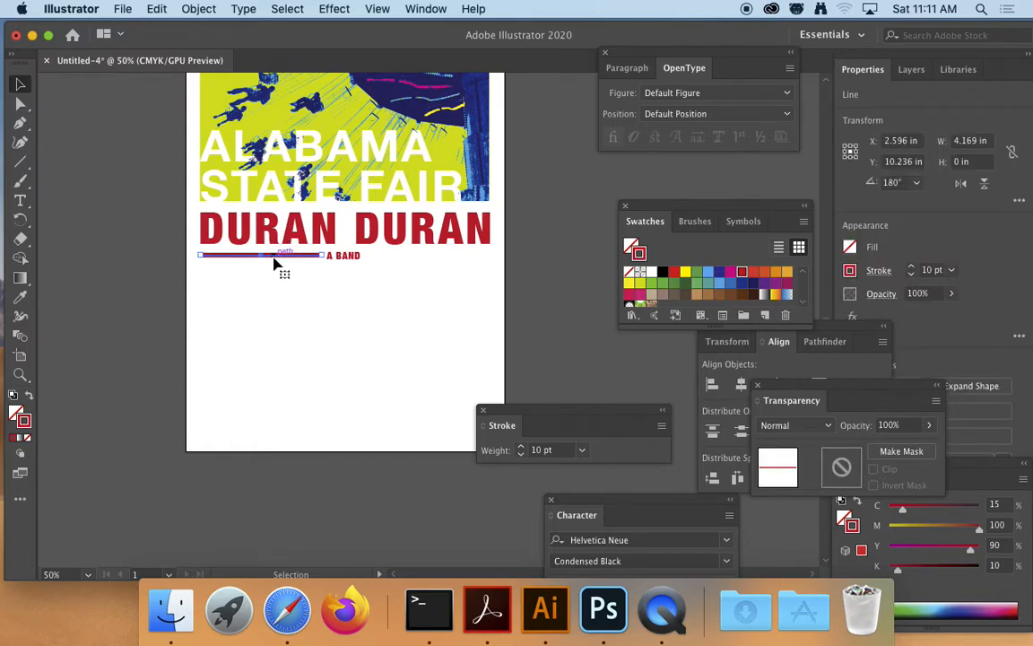
{"action": "key", "text": "a"}
{"action": "key", "text": "v"}
{"action": "left_click", "coordinate": [229, 258]}
{"action": "left_click_drag", "start_coordinate": [238, 260], "coordinate": [408, 269]}
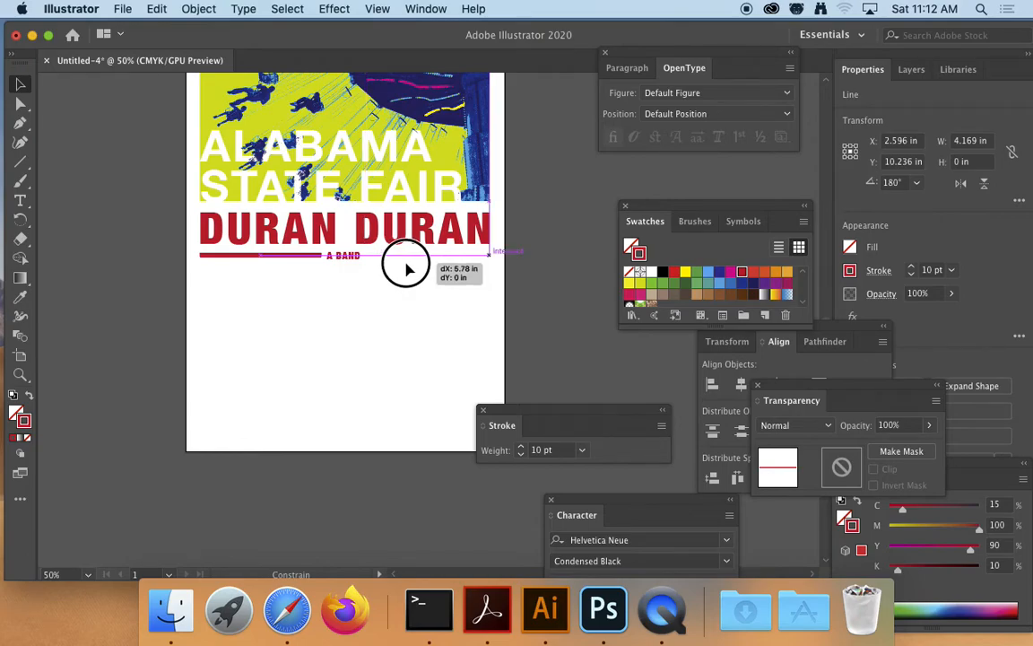
{"action": "left_click_drag", "start_coordinate": [408, 269], "coordinate": [409, 269]}
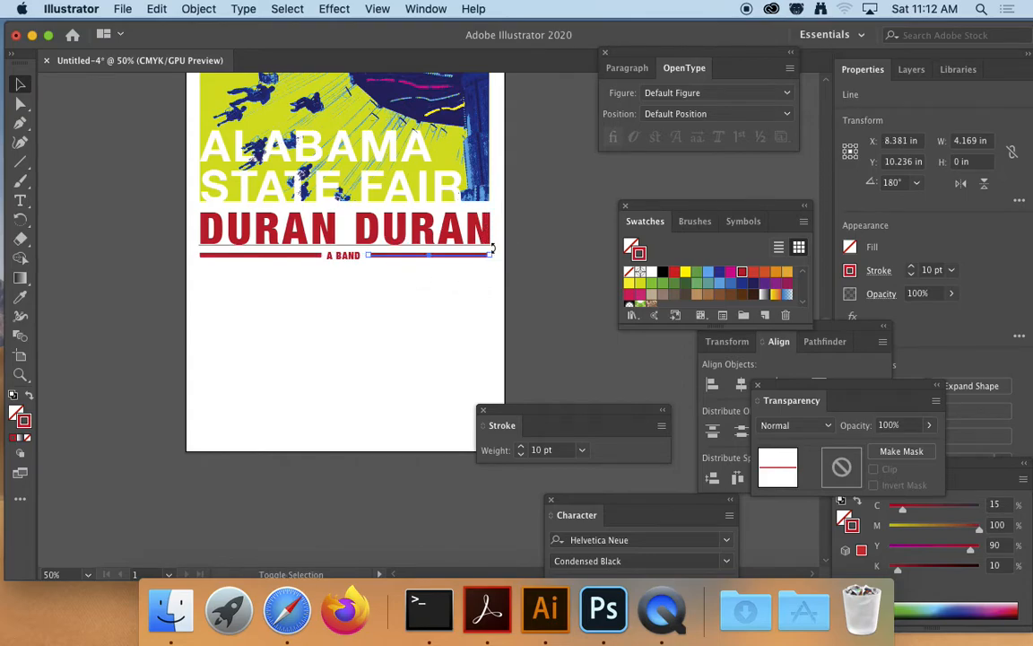
{"action": "left_click", "coordinate": [492, 282]}
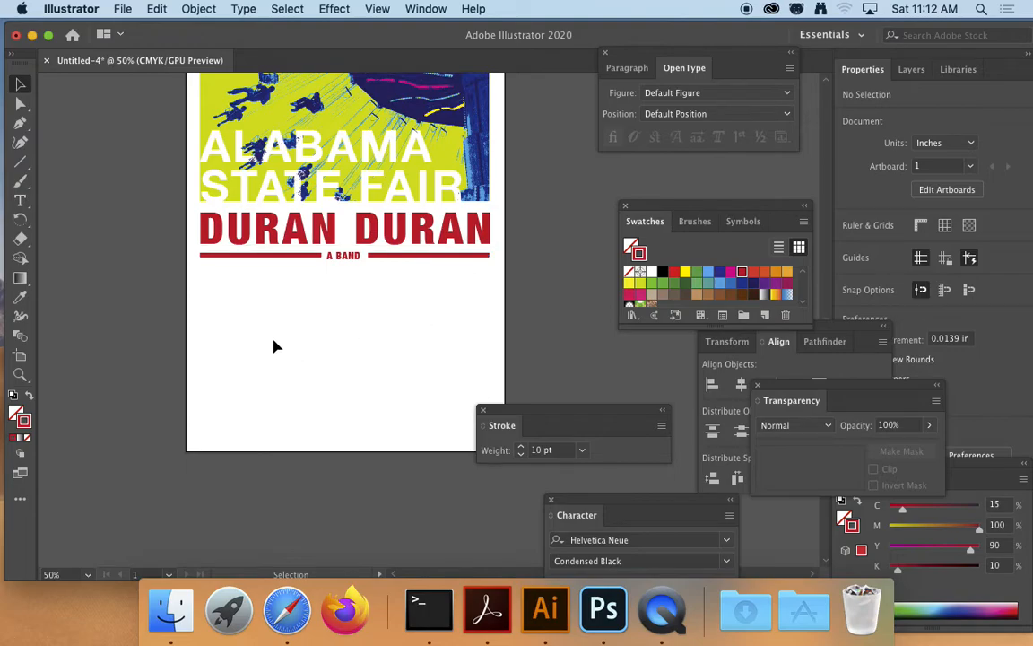
Add the text "FROM BRITAIN" below the left red line
{"action": "left_click", "coordinate": [20, 199]}
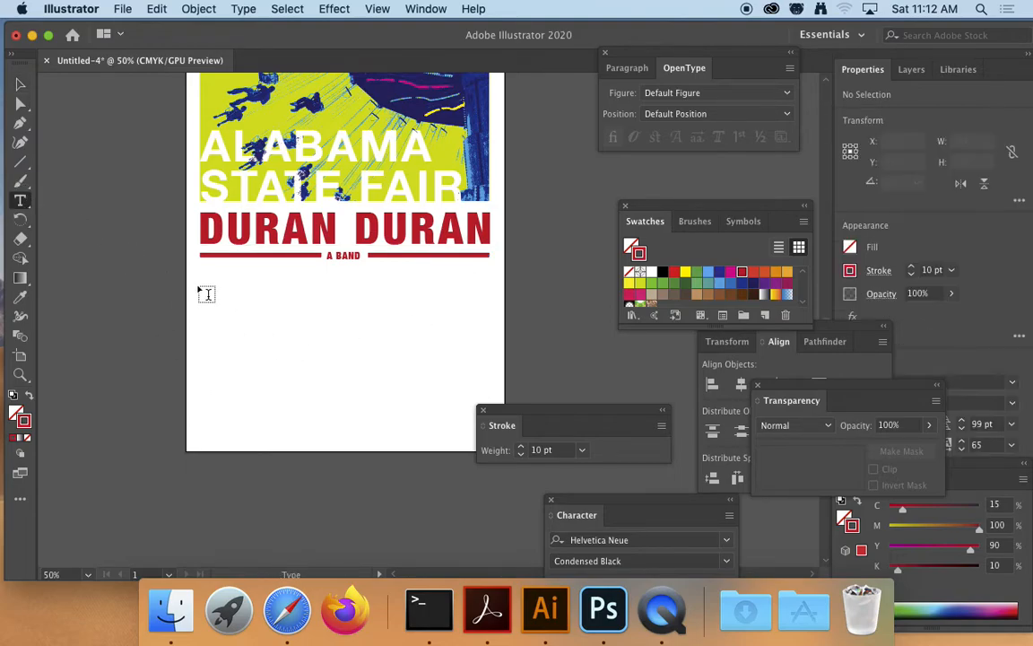
{"action": "left_click", "coordinate": [199, 285]}
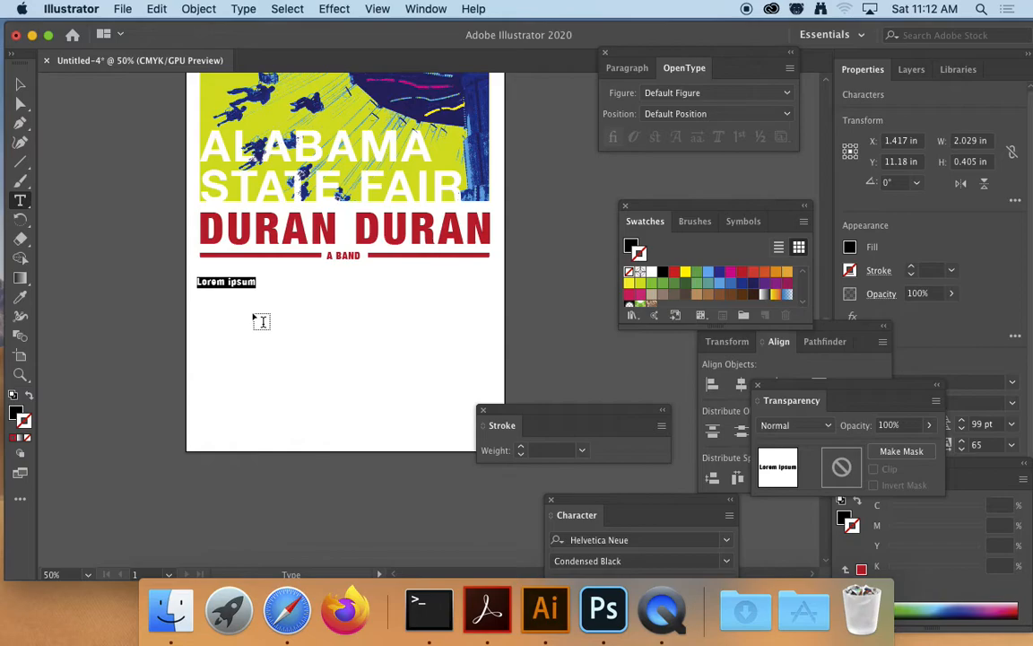
{"action": "type", "text": "FROM BRITAIN"}
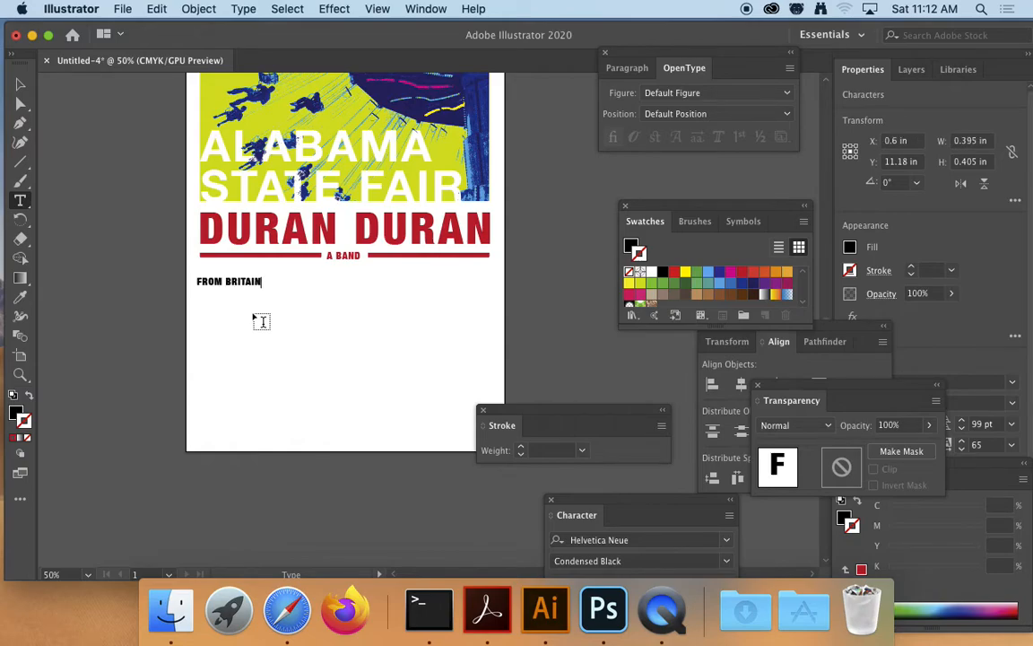
Change the font of all the "FROM BRITAIN" text to Rosewood Std
{"action": "key", "text": "super+a"}
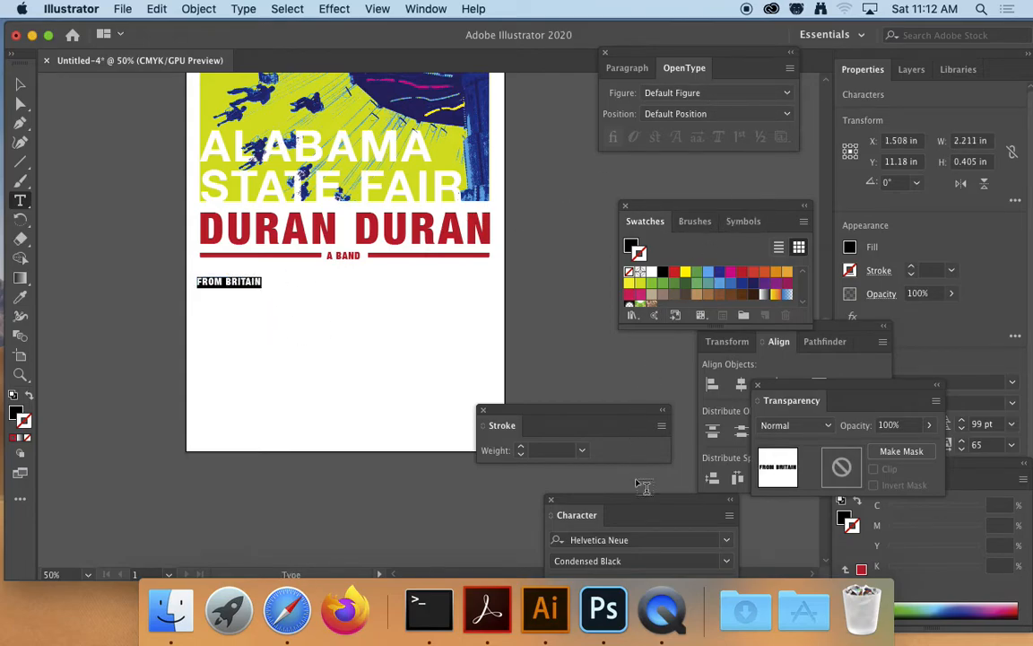
{"action": "left_click_drag", "start_coordinate": [619, 510], "coordinate": [567, 108]}
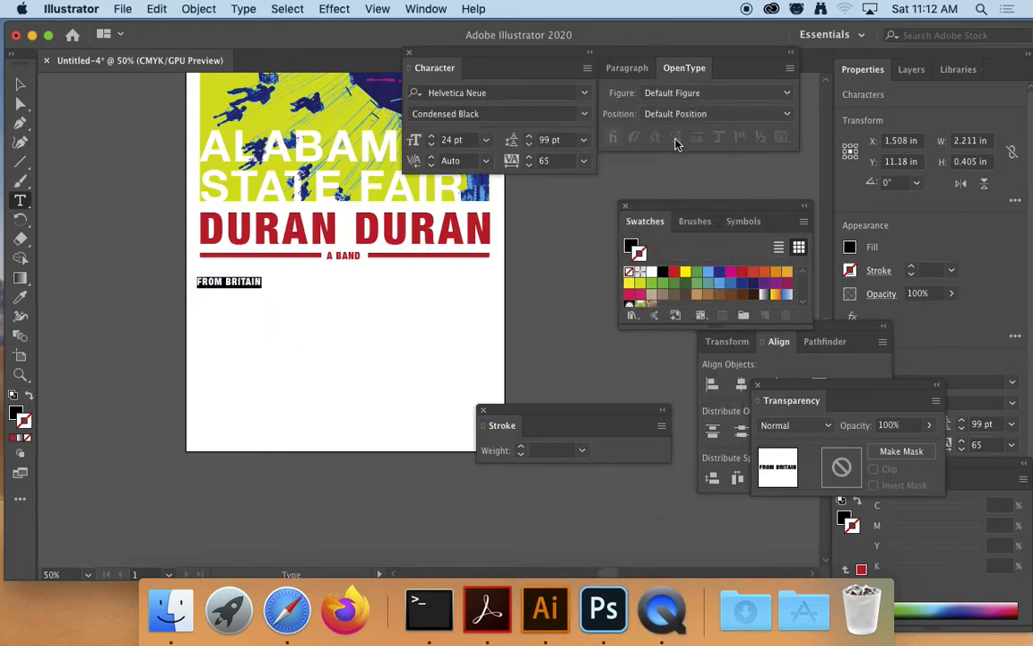
{"action": "left_click", "coordinate": [444, 92]}
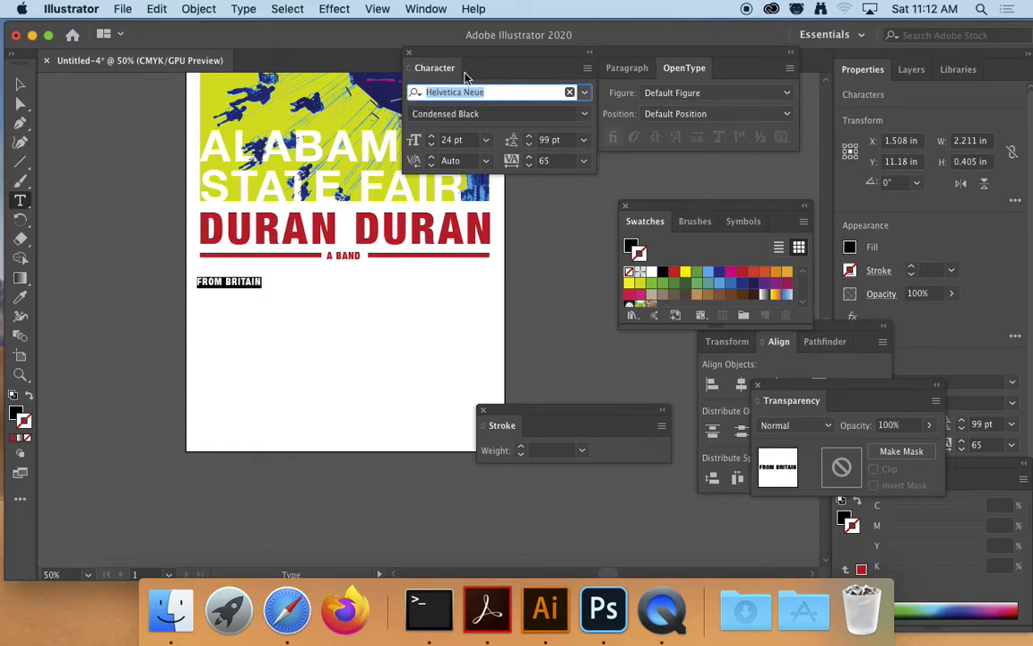
{"action": "type", "text": "ROSE"}
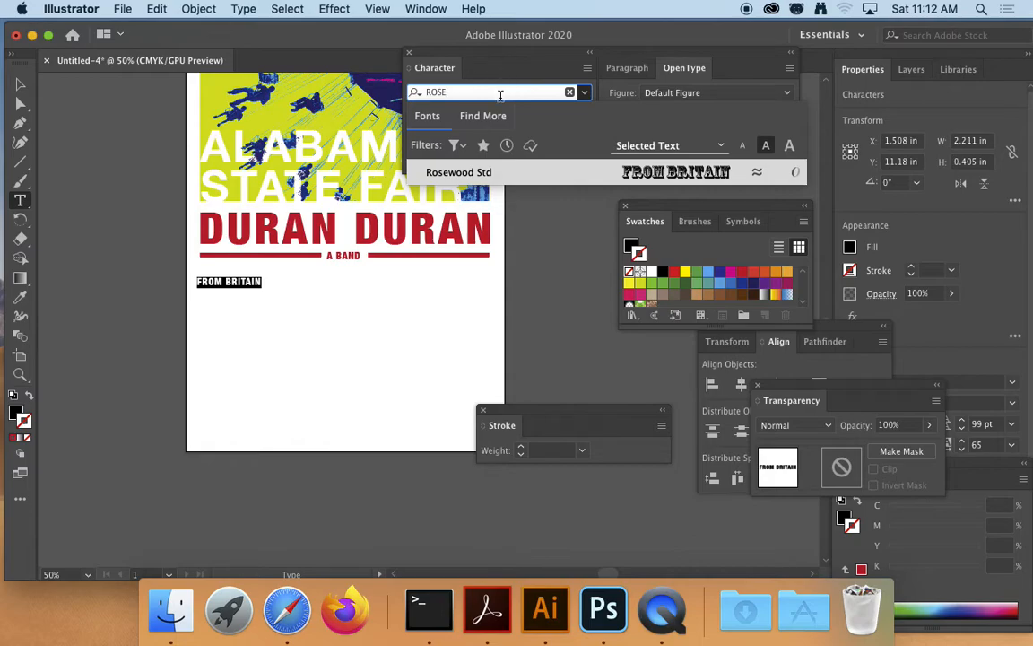
{"action": "left_click", "coordinate": [478, 173]}
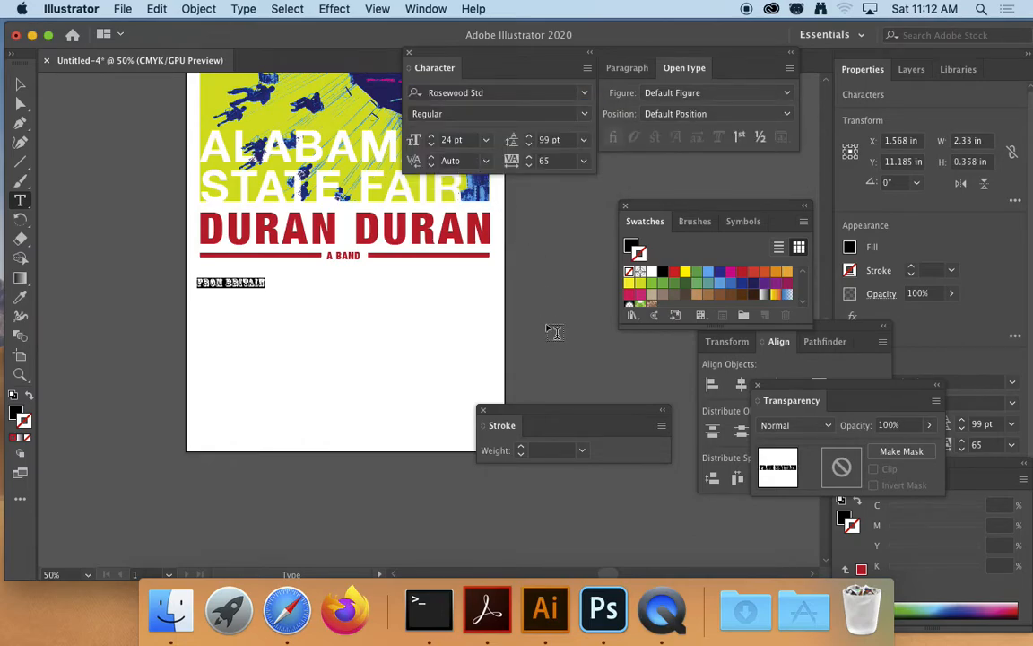
Set "FROM BRITAIN" to 89 pt with a tracking of 122, with the Character settings moved off the poster
{"action": "left_click_drag", "start_coordinate": [460, 59], "coordinate": [585, 83]}
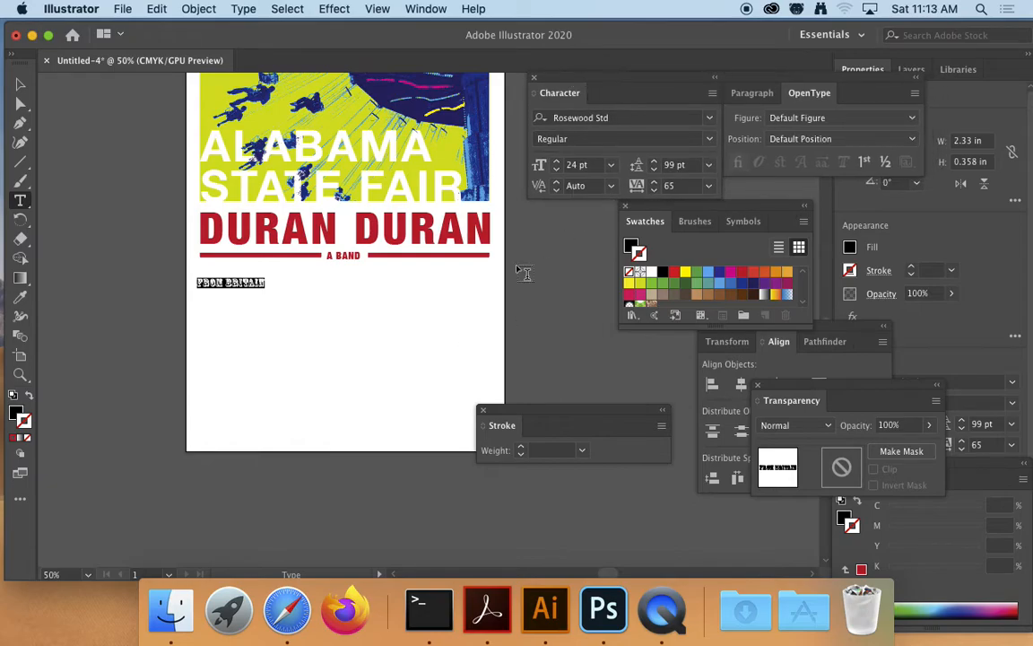
{"action": "left_click_drag", "start_coordinate": [557, 167], "coordinate": [556, 165]}
{"action": "left_click", "coordinate": [657, 186]}
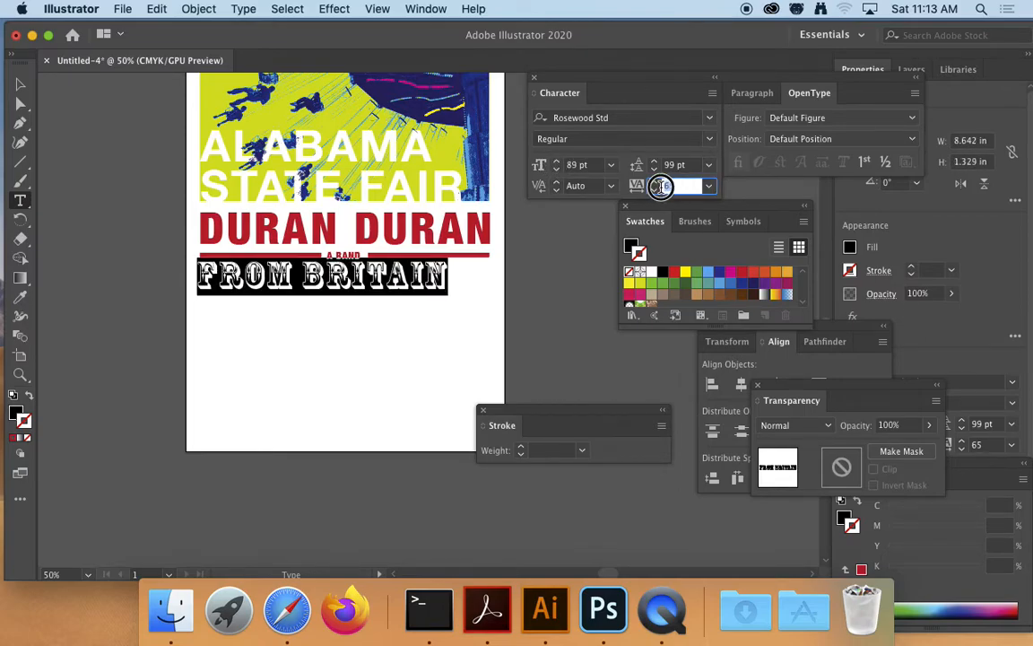
{"action": "key", "text": "Return"}
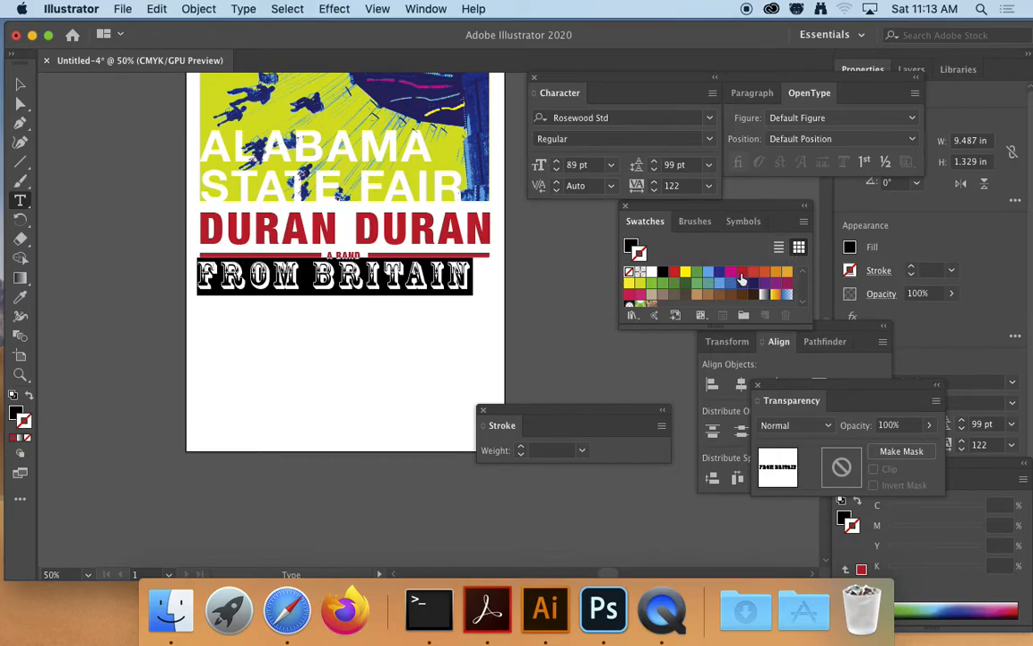
Give "FROM BRITAIN" the red swatch C=0 M=90 Y=85 K=0 as its fill and no stroke
{"action": "left_click", "coordinate": [754, 274]}
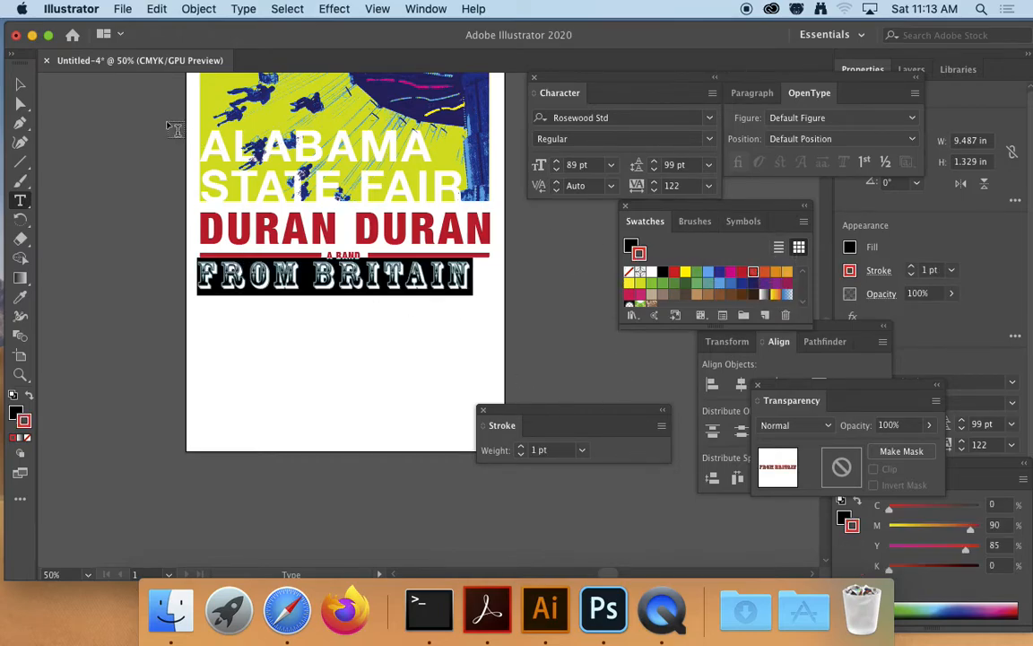
{"action": "left_click", "coordinate": [20, 84]}
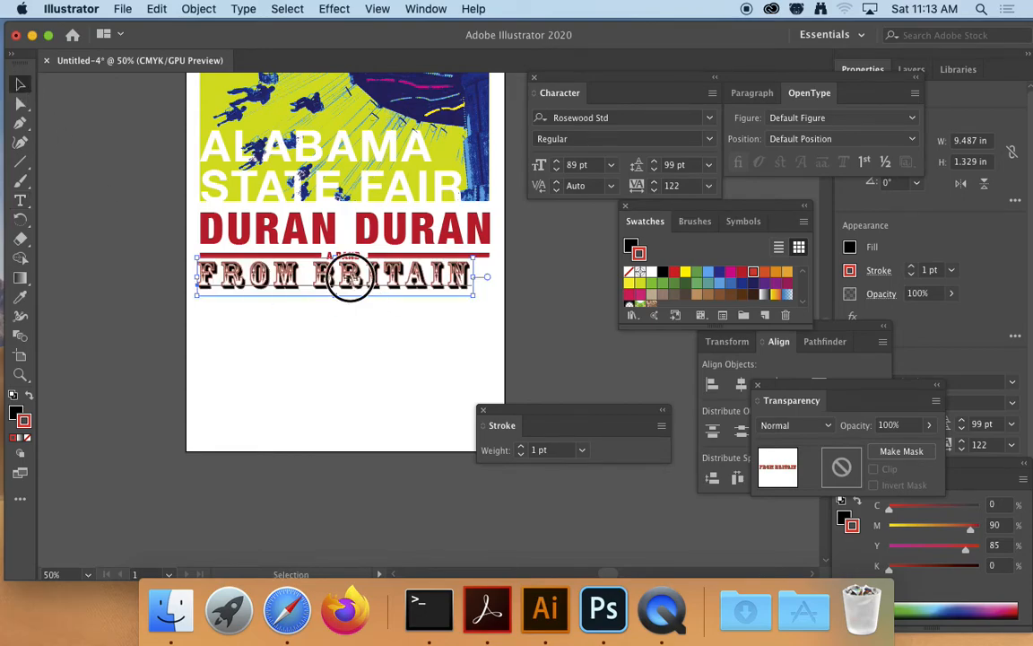
{"action": "triple_click", "coordinate": [350, 277]}
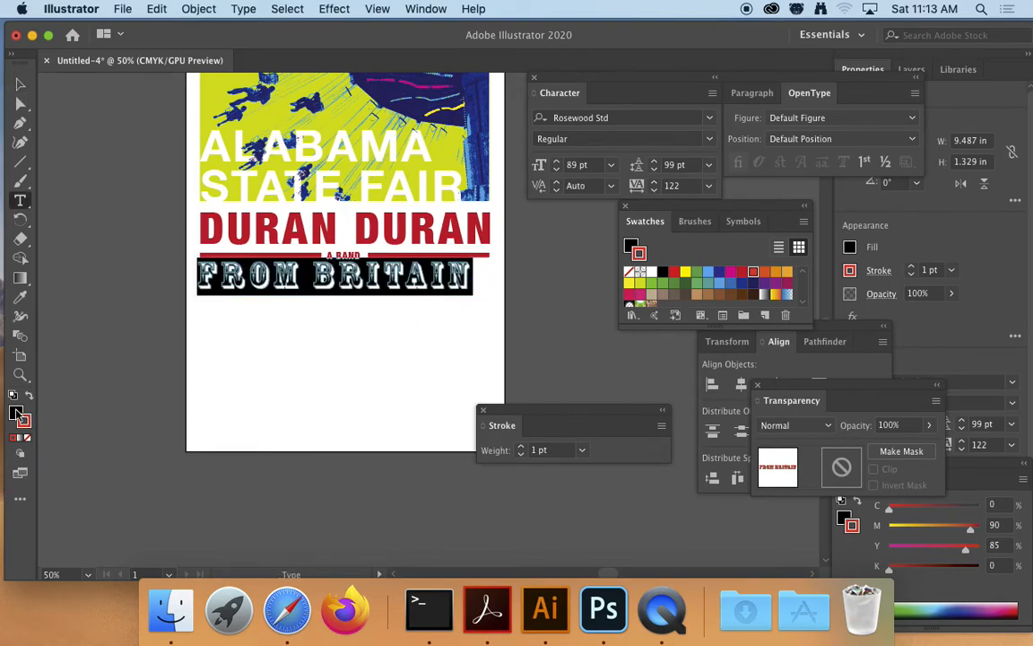
{"action": "left_click", "coordinate": [205, 252]}
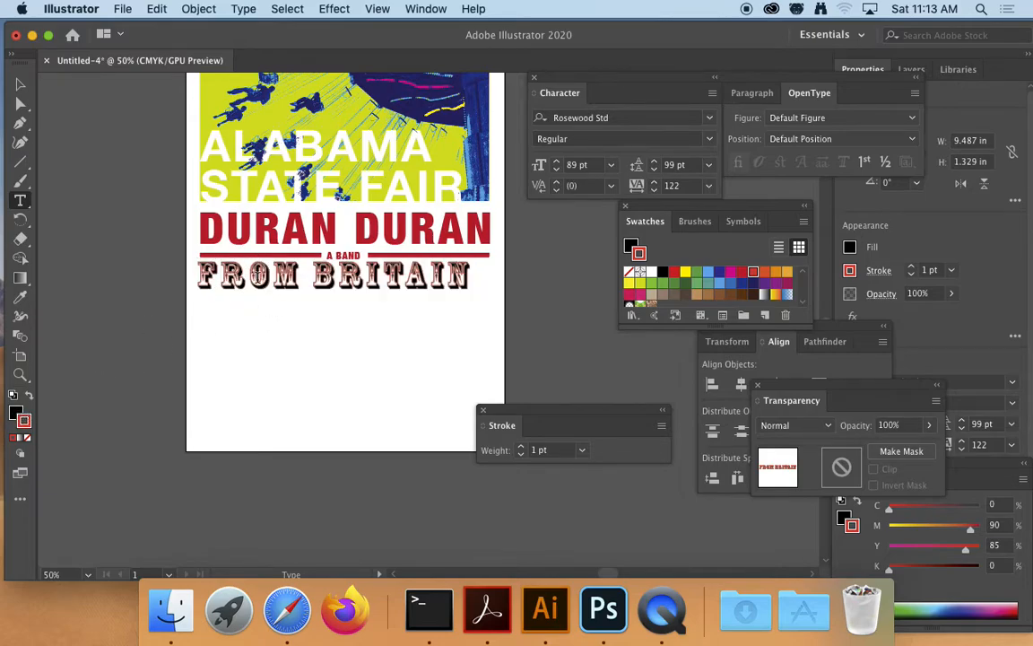
{"action": "left_click_drag", "start_coordinate": [475, 273], "coordinate": [177, 261]}
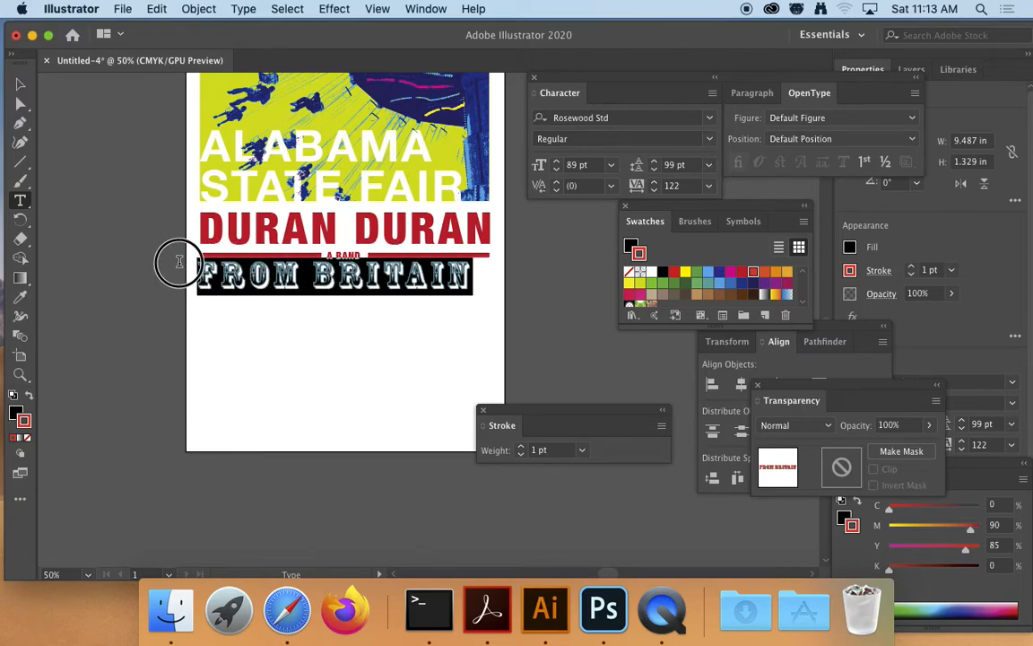
{"action": "left_click", "coordinate": [29, 397]}
{"action": "left_click", "coordinate": [27, 437]}
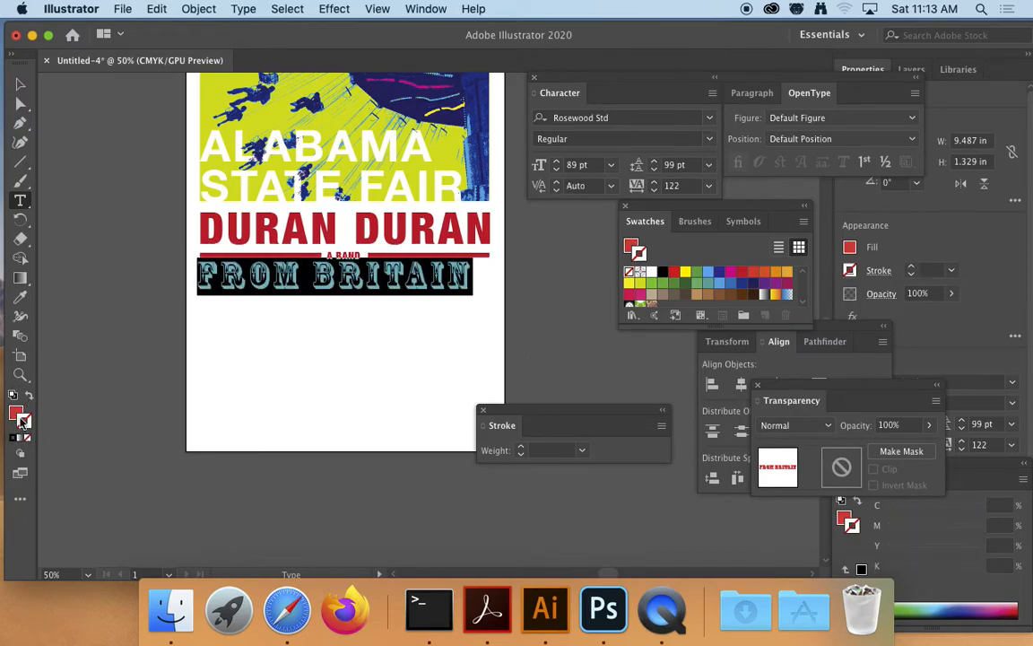
{"action": "left_click", "coordinate": [19, 85]}
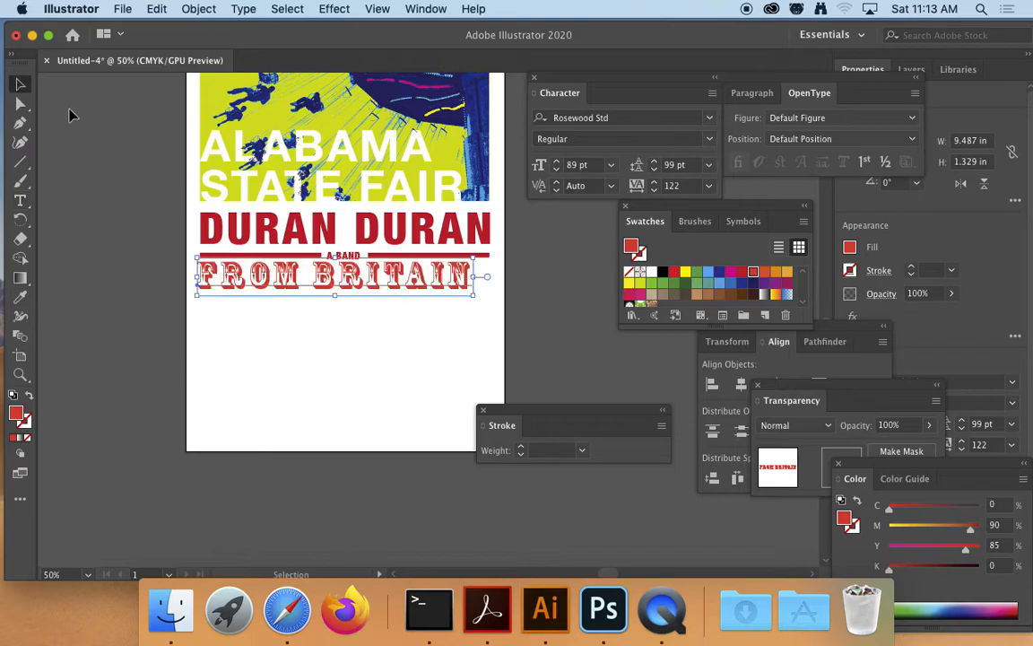
{"action": "left_click", "coordinate": [70, 111]}
{"action": "triple_click", "coordinate": [330, 271]}
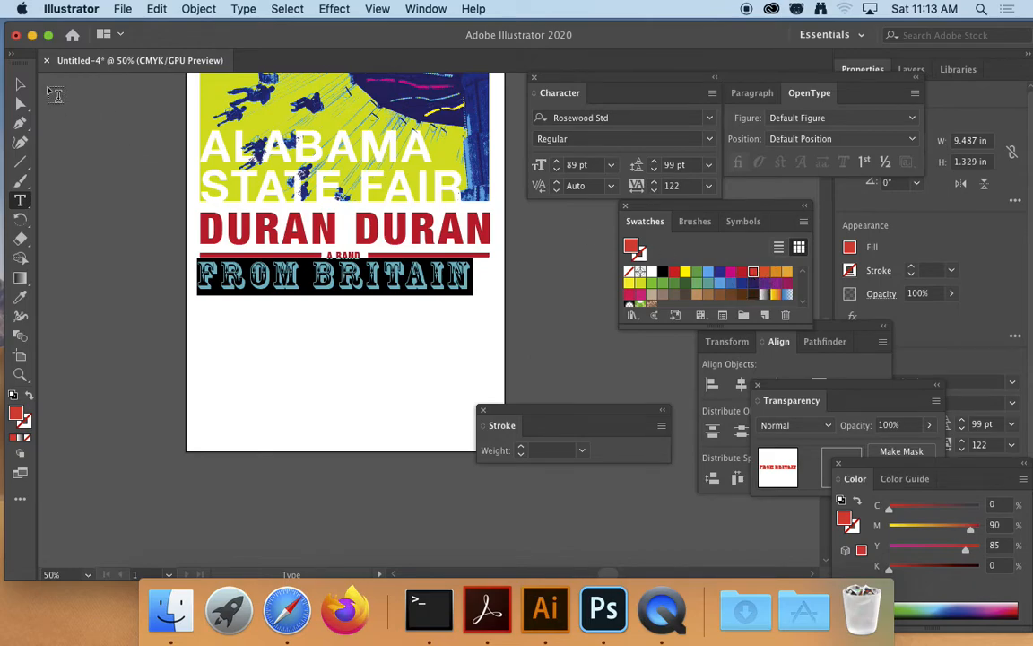
{"action": "left_click", "coordinate": [20, 83]}
{"action": "left_click", "coordinate": [99, 150]}
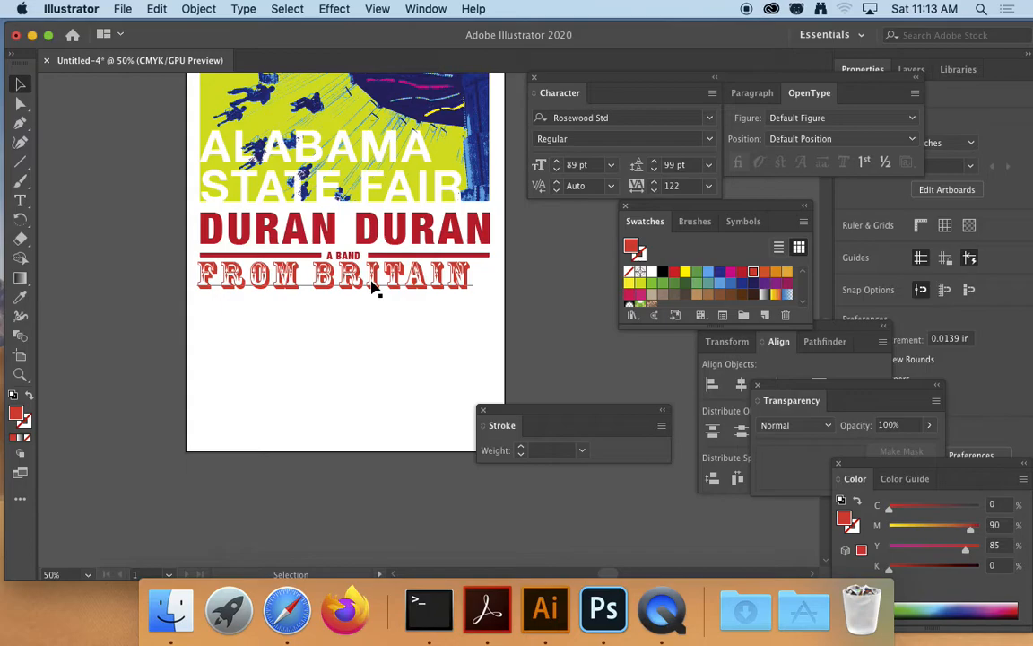
Move "FROM BRITAIN" slightly down and right so it sits centered beneath the "A BAND" row
{"action": "mouse_move", "coordinate": [374, 286]}
{"action": "left_mouse_down"}
{"action": "mouse_move", "coordinate": [368, 279]}
{"action": "mouse_move", "coordinate": [369, 297]}
{"action": "mouse_move", "coordinate": [383, 288]}
{"action": "left_mouse_up"}
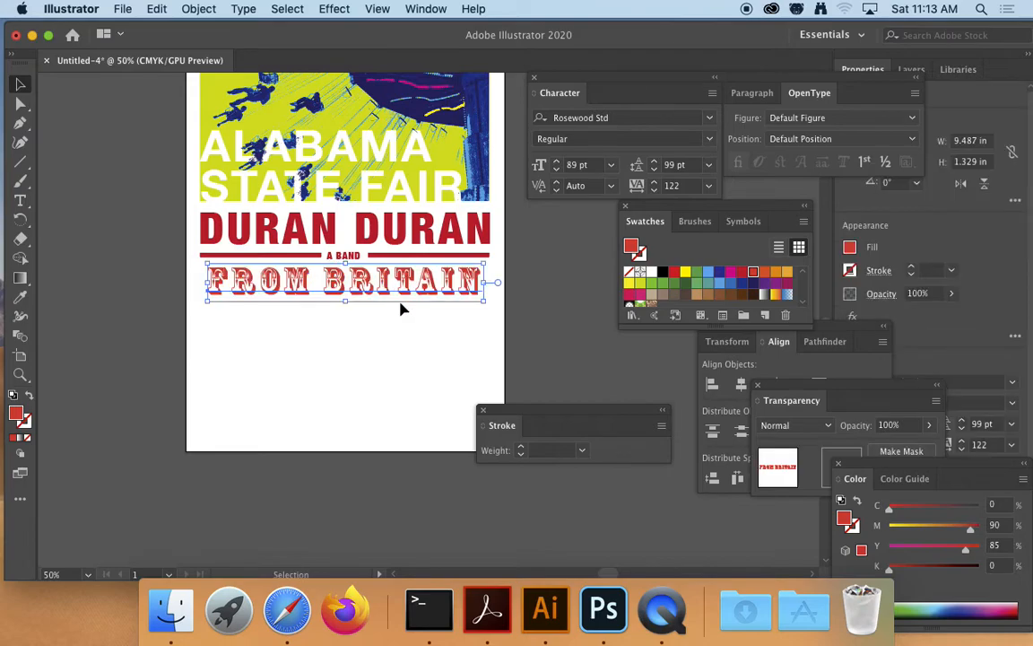
{"action": "left_click", "coordinate": [292, 324]}
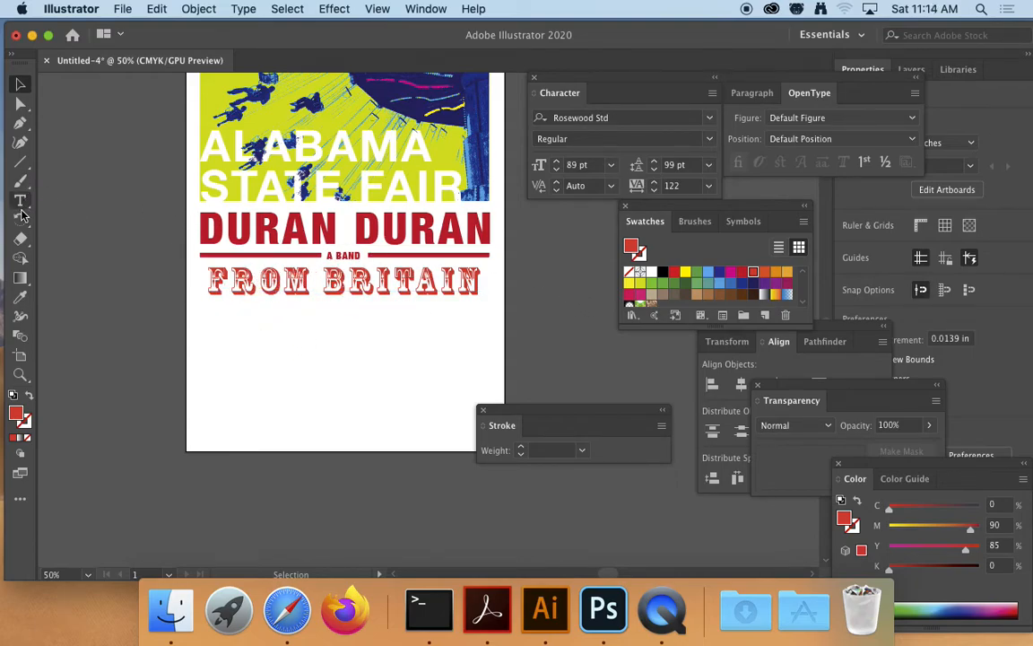
Draw a straight horizontal line about 9.95 in wide beneath "FROM BRITAIN", spanning the width of the headline
{"action": "left_click", "coordinate": [20, 162]}
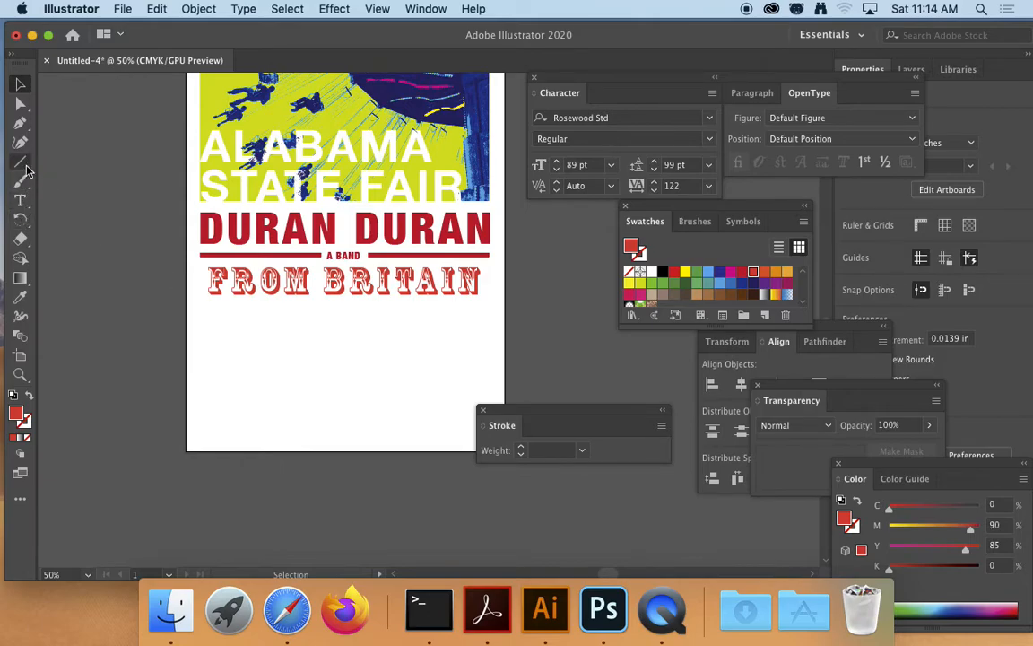
{"action": "left_click_drag", "start_coordinate": [201, 308], "coordinate": [489, 314]}
{"action": "key", "text": "shift"}
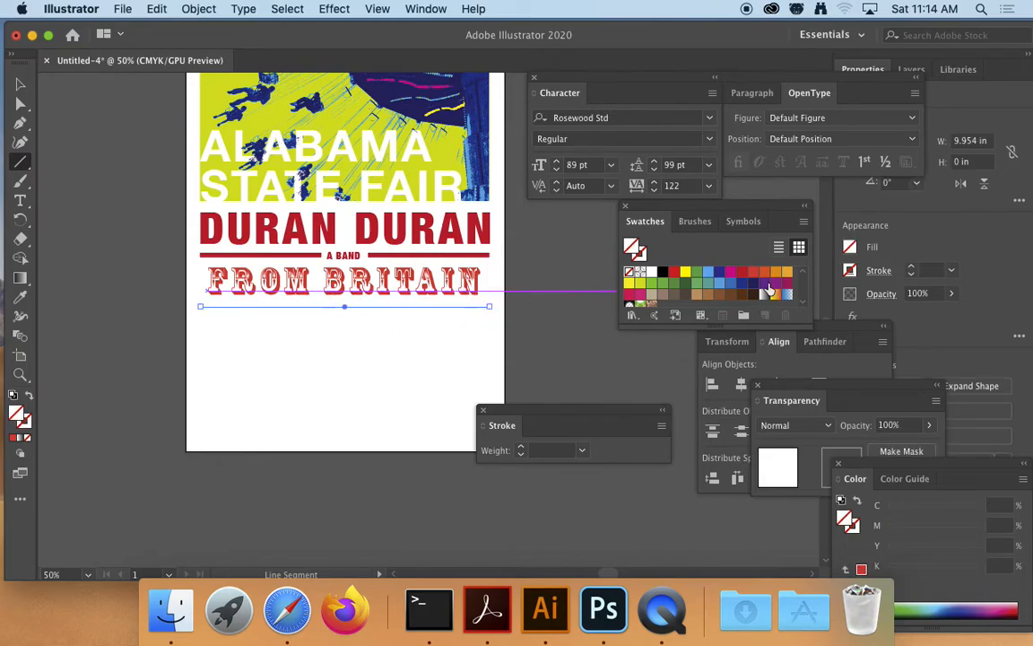
Give the new line a 10 pt stroke in red C=15 M=100 Y=90 K=10 with no fill, and deselect it
{"action": "left_click", "coordinate": [743, 273]}
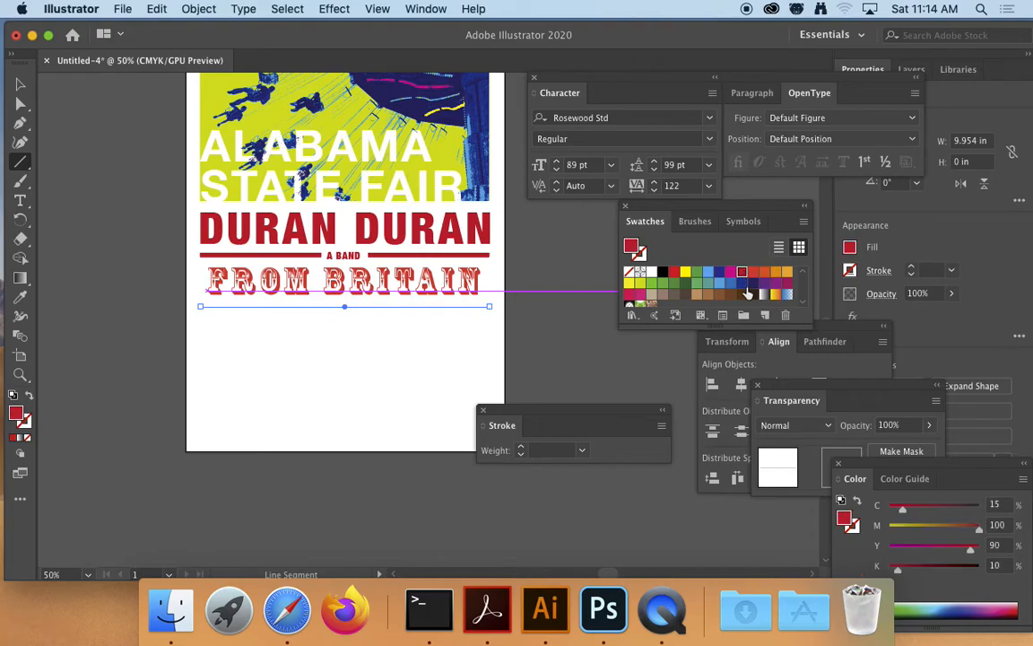
{"action": "left_click", "coordinate": [536, 449]}
{"action": "type", "text": "10"}
{"action": "key", "text": "Return"}
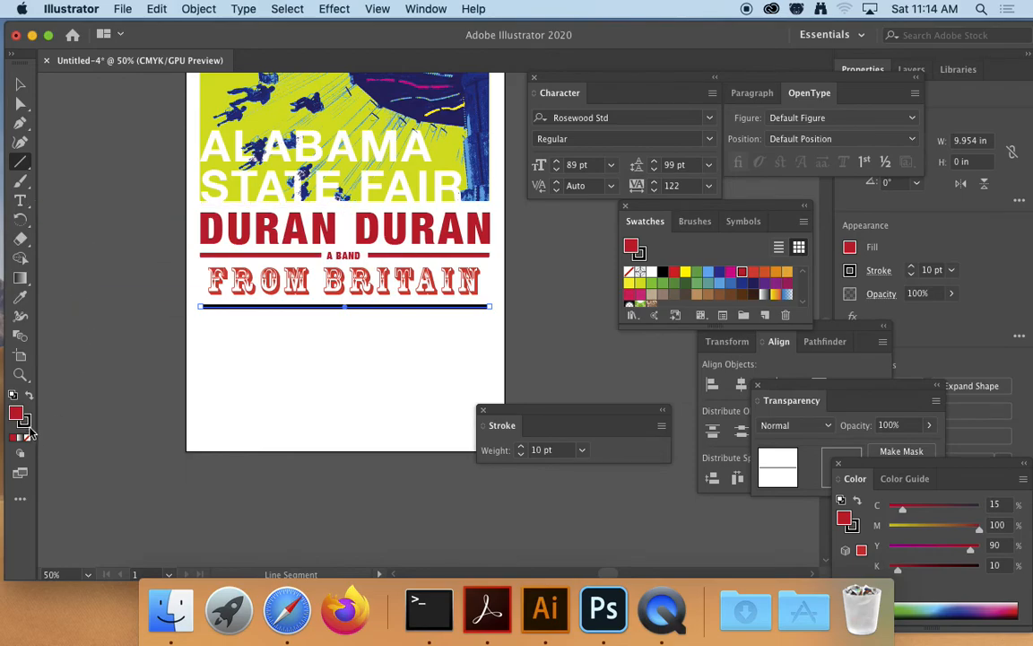
{"action": "left_click", "coordinate": [27, 399]}
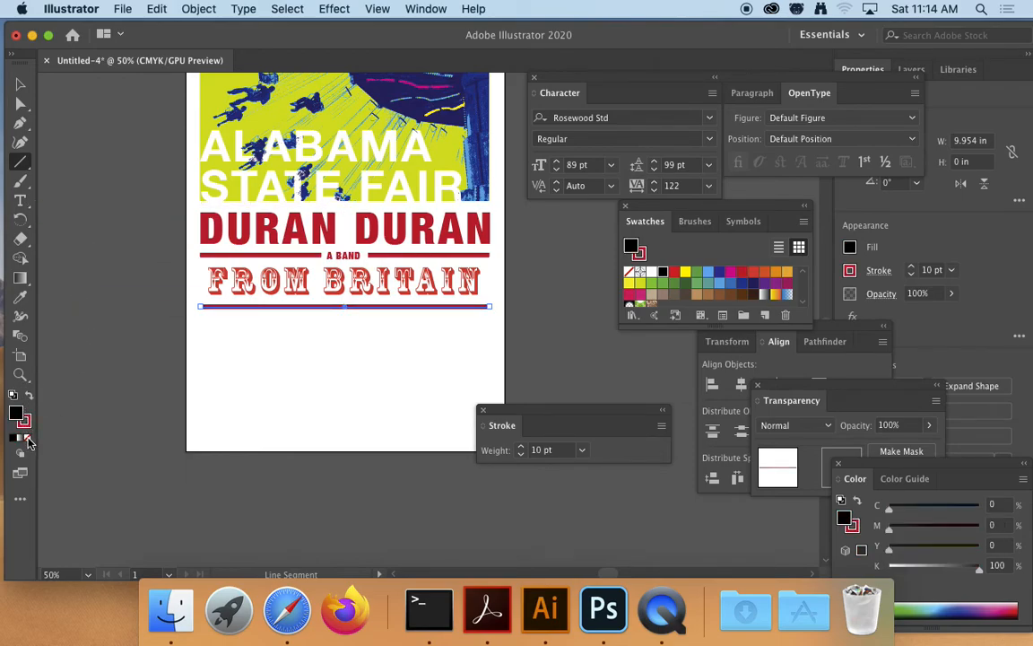
{"action": "left_click", "coordinate": [28, 439]}
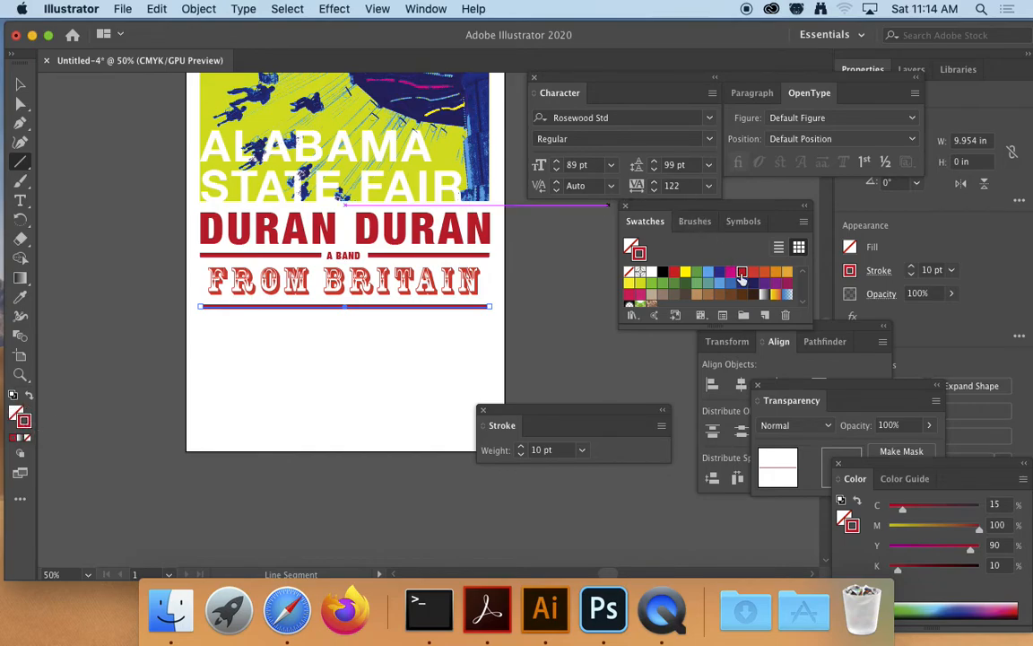
{"action": "left_click", "coordinate": [20, 84]}
{"action": "left_click", "coordinate": [72, 117]}
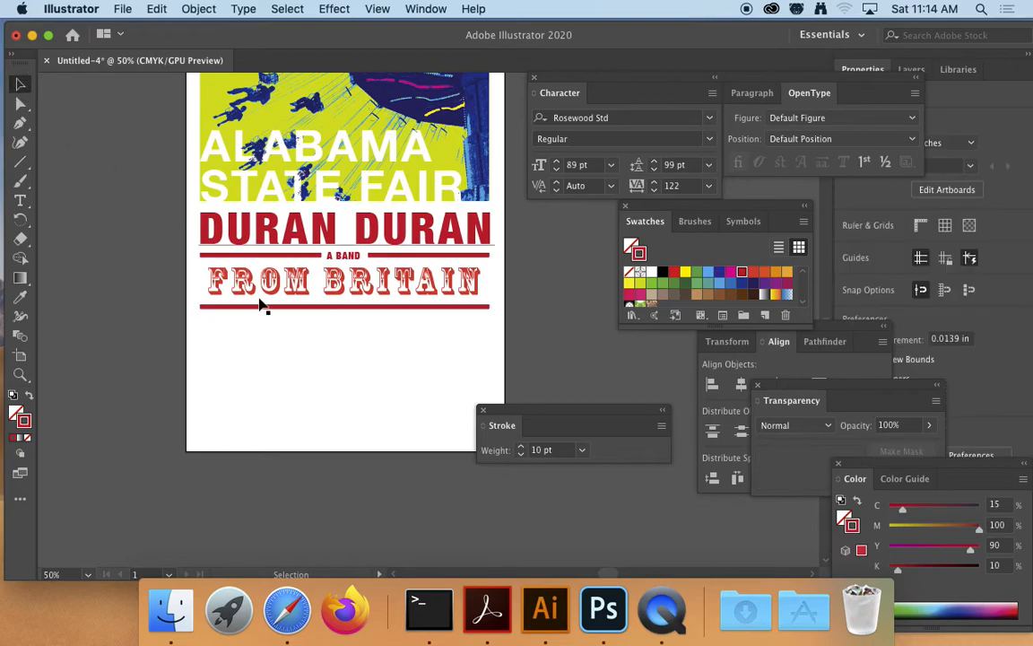
Nudge "FROM BRITAIN" slightly down so it sits more evenly between the red rules
{"action": "left_click", "coordinate": [385, 297]}
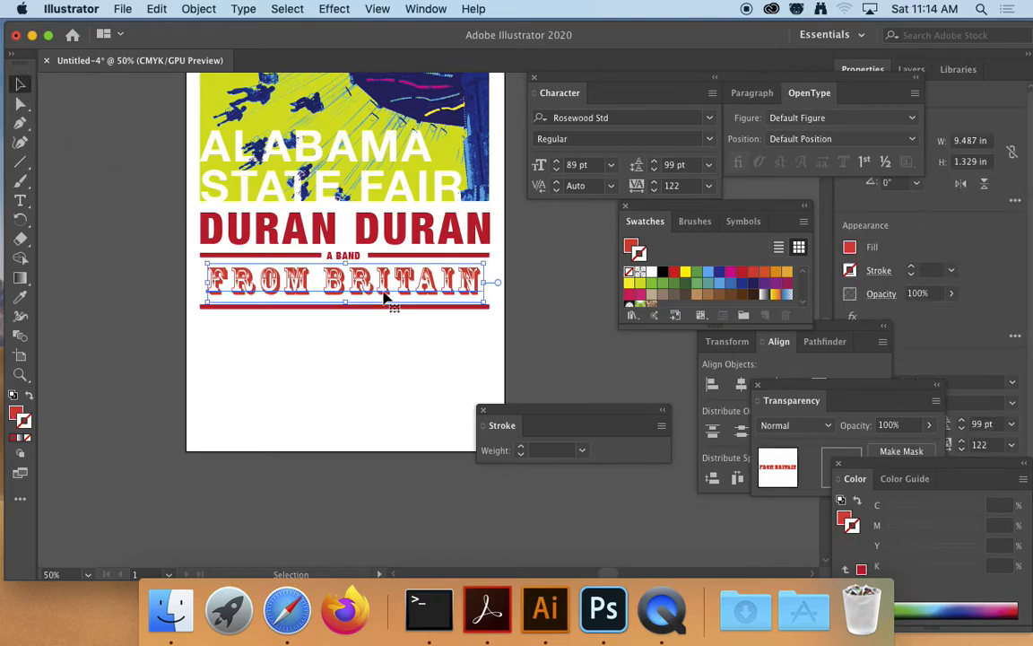
{"action": "left_click", "coordinate": [166, 286]}
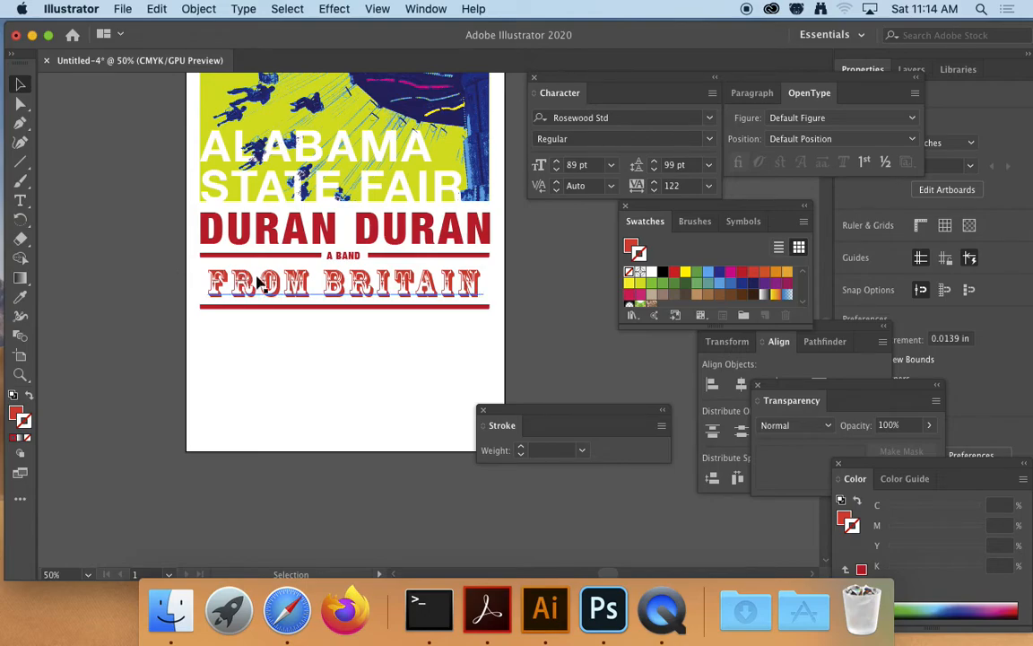
Add the text line "AMERICAN TOUR" just beneath the lowest red rule
{"action": "left_click", "coordinate": [20, 199]}
{"action": "left_click", "coordinate": [197, 333]}
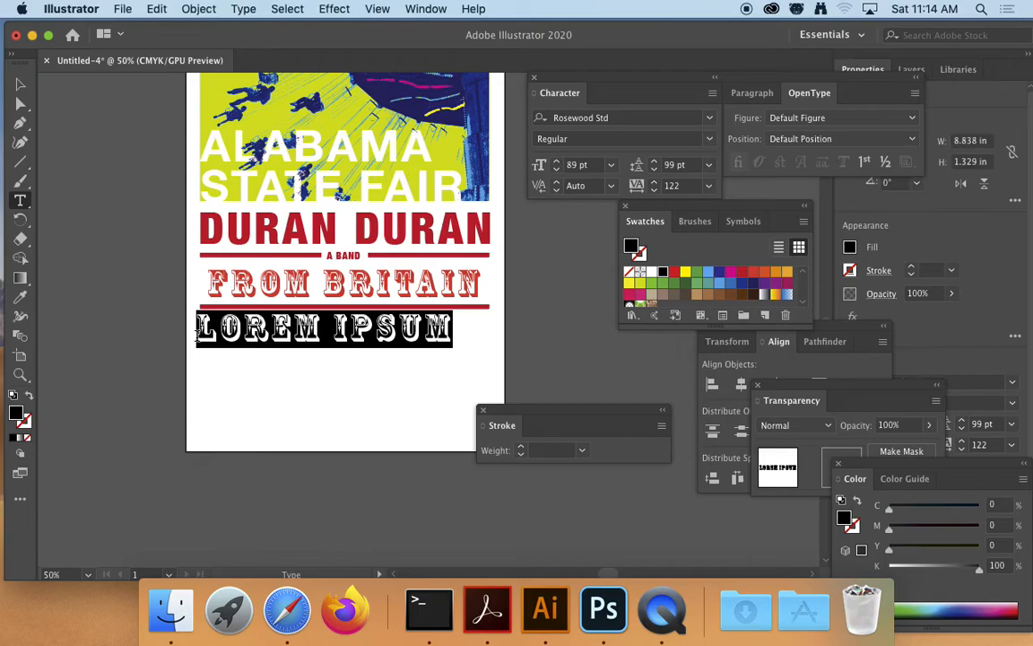
{"action": "type", "text": "AMERICAN TOUR"}
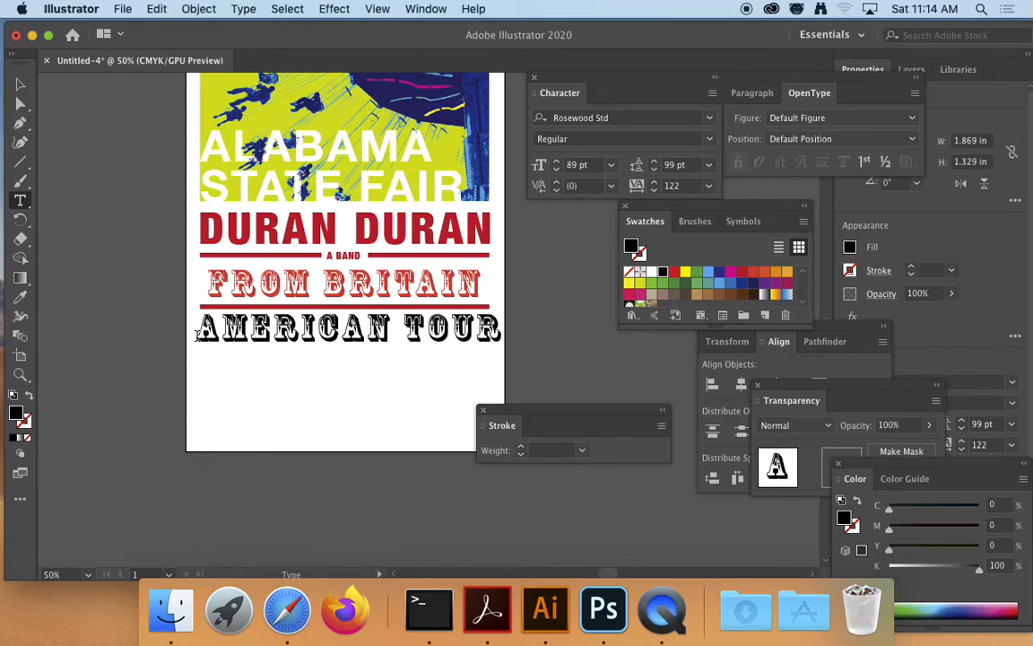
{"action": "left_click", "coordinate": [20, 84]}
{"action": "left_click", "coordinate": [53, 260]}
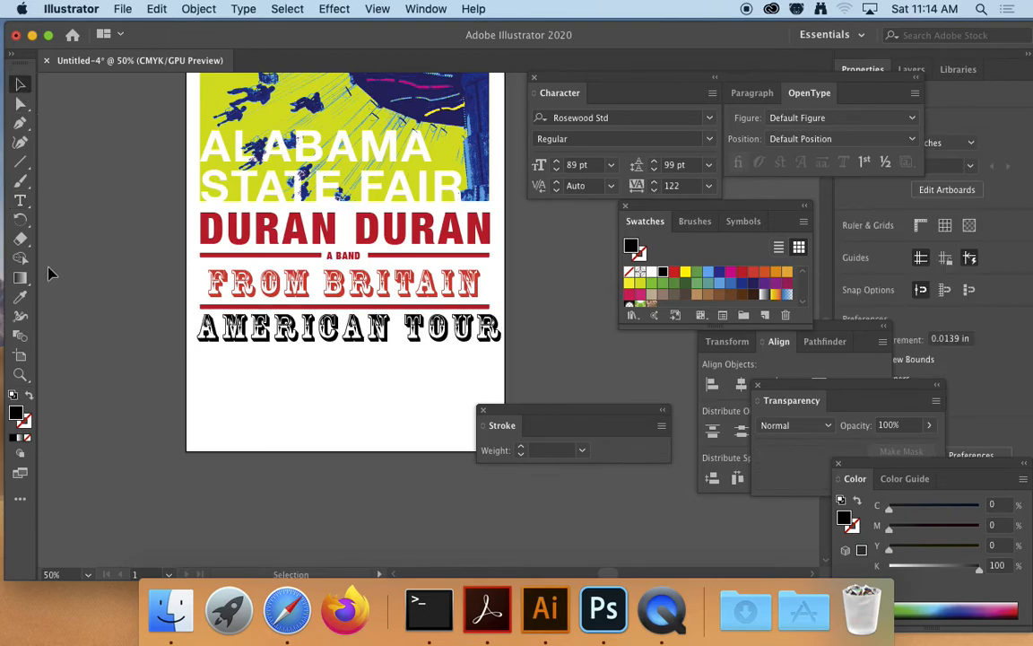
Add a separate text line "AUGUST 8" beneath "AMERICAN TOUR" and leave it deselected
{"action": "left_click", "coordinate": [20, 201]}
{"action": "left_click", "coordinate": [202, 380]}
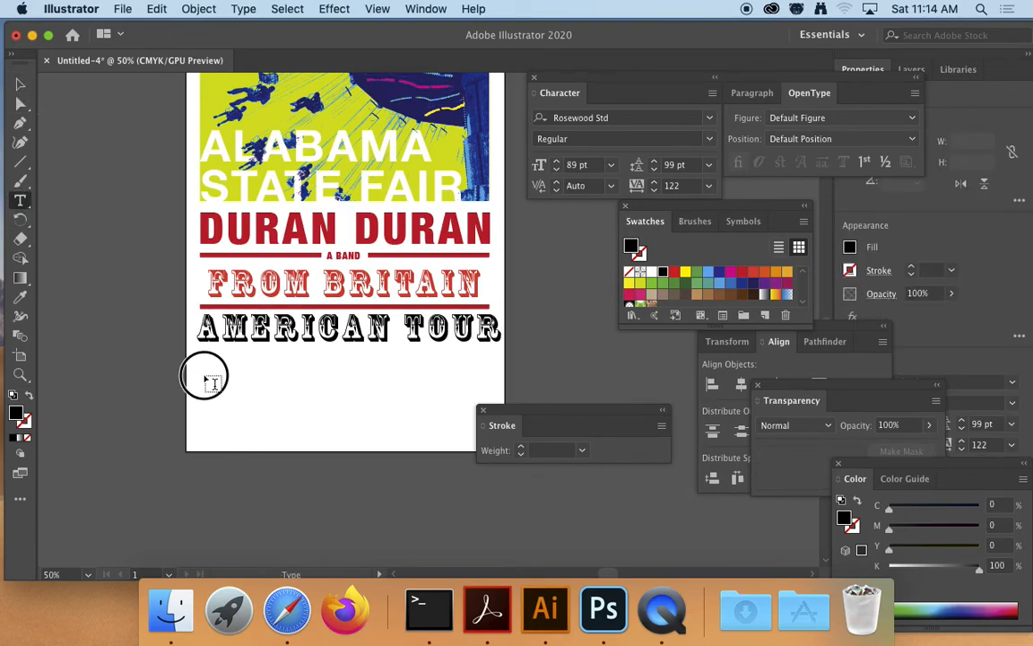
{"action": "type", "text": "AUGUST 8"}
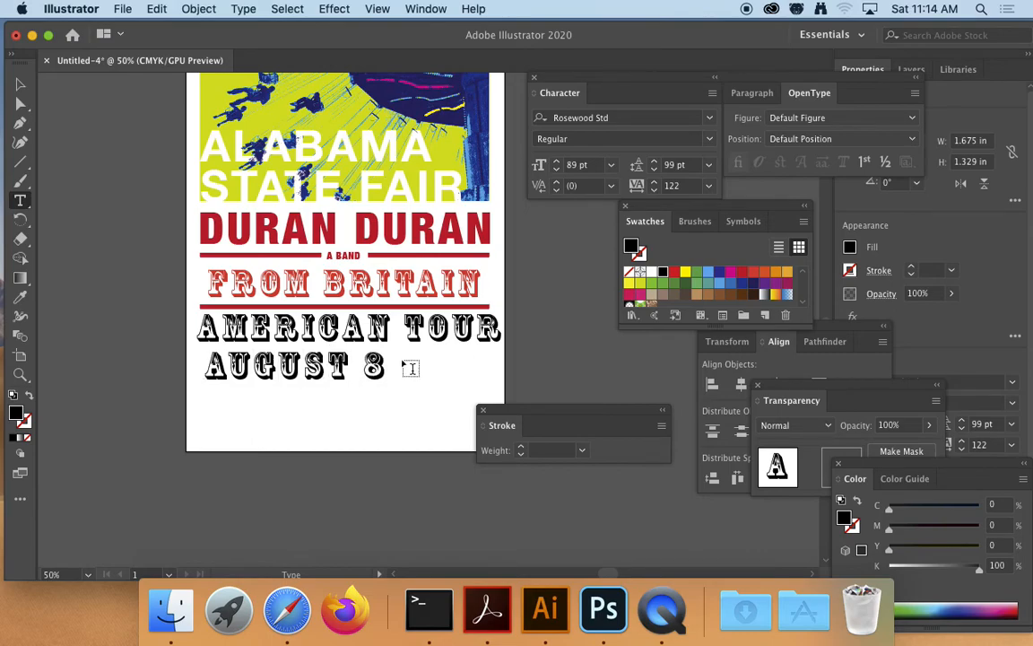
{"action": "left_click_drag", "start_coordinate": [387, 365], "coordinate": [196, 364]}
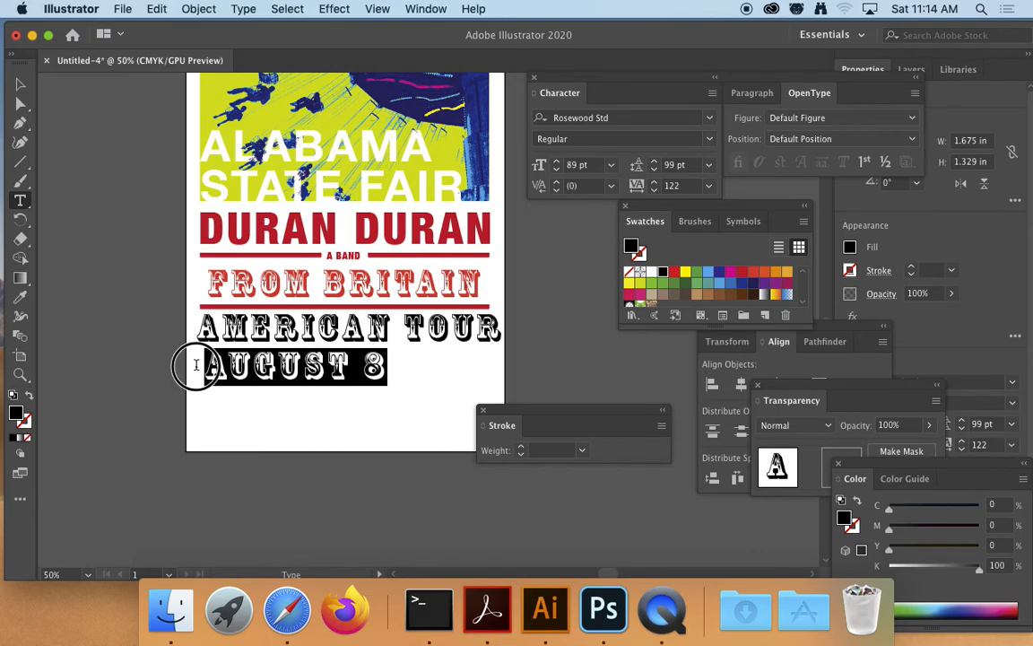
{"action": "left_click", "coordinate": [89, 125]}
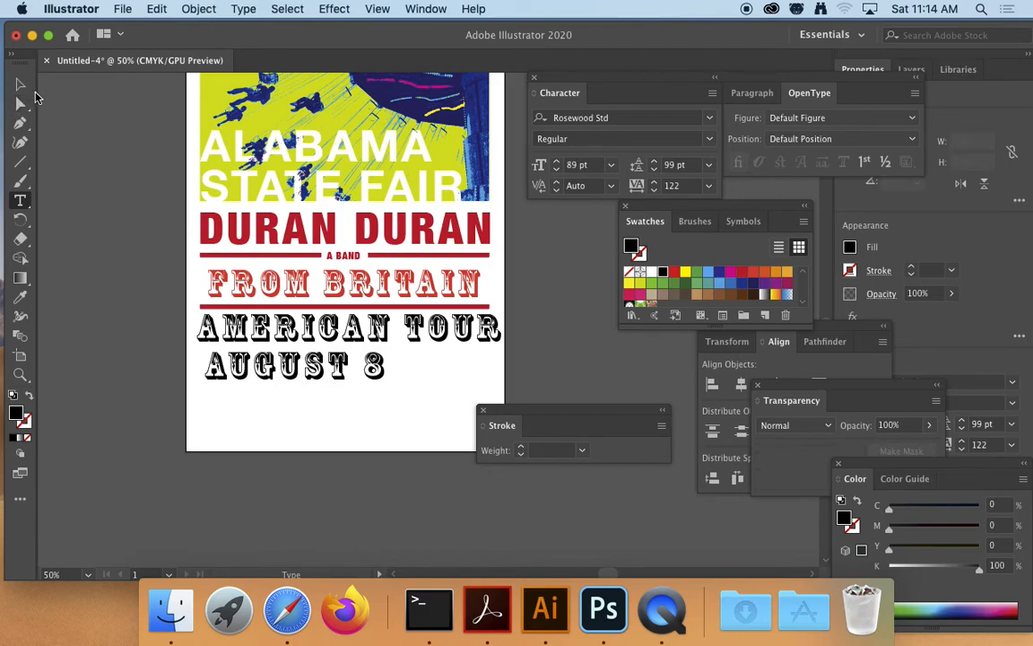